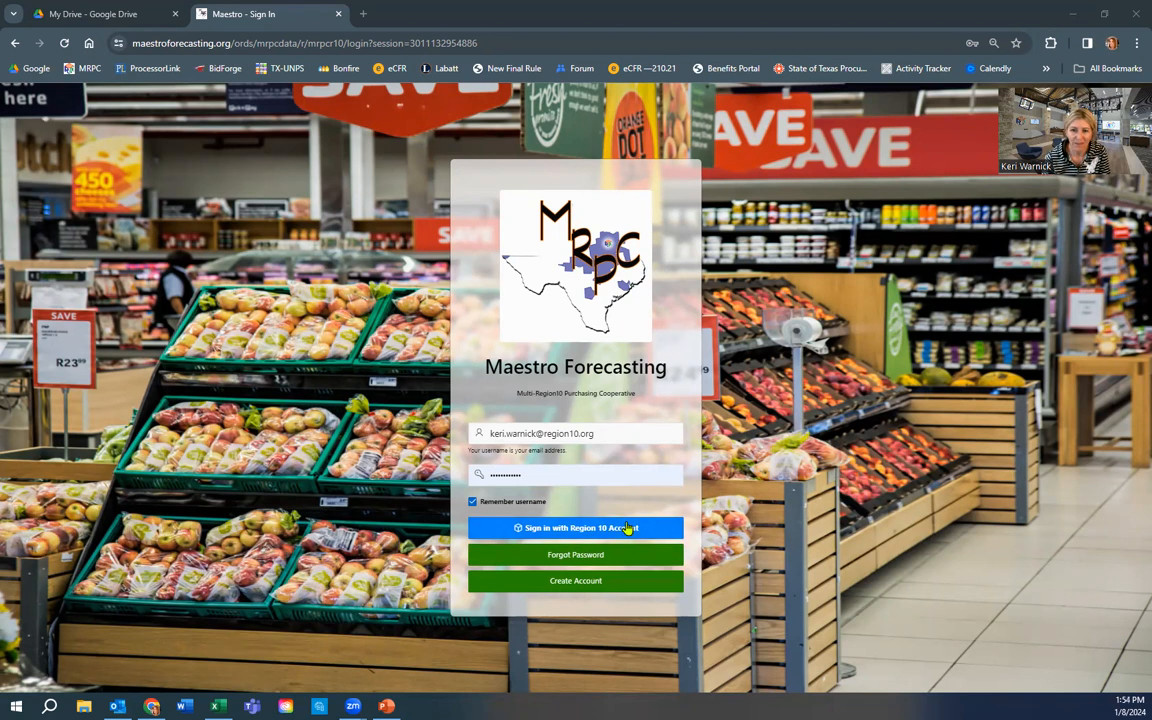
- Sign in with the Region 10 account, then review completed and open forecasts and new item requests
click(628, 527)
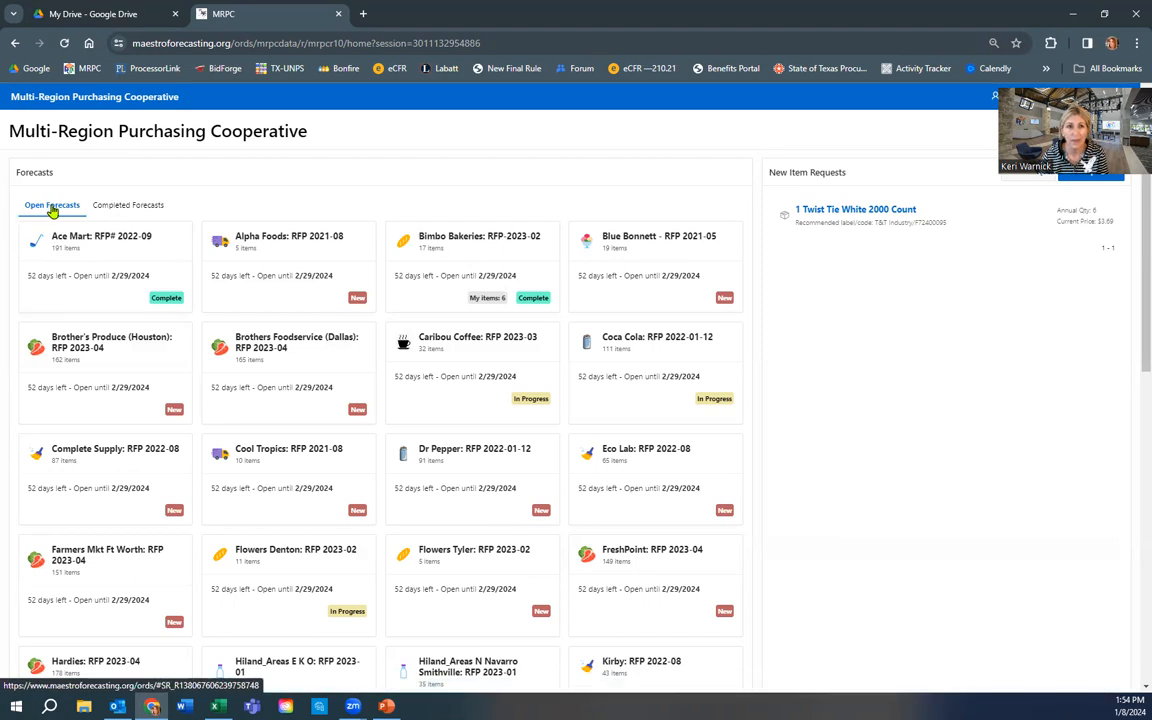
click(140, 206)
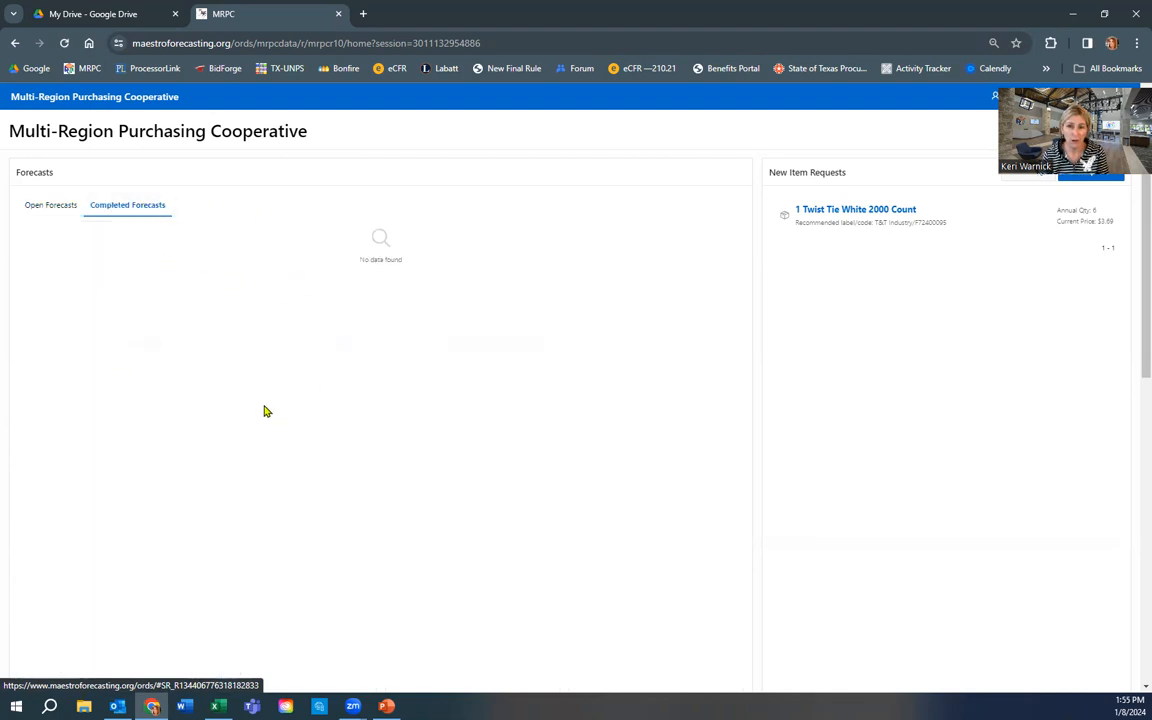
click(60, 207)
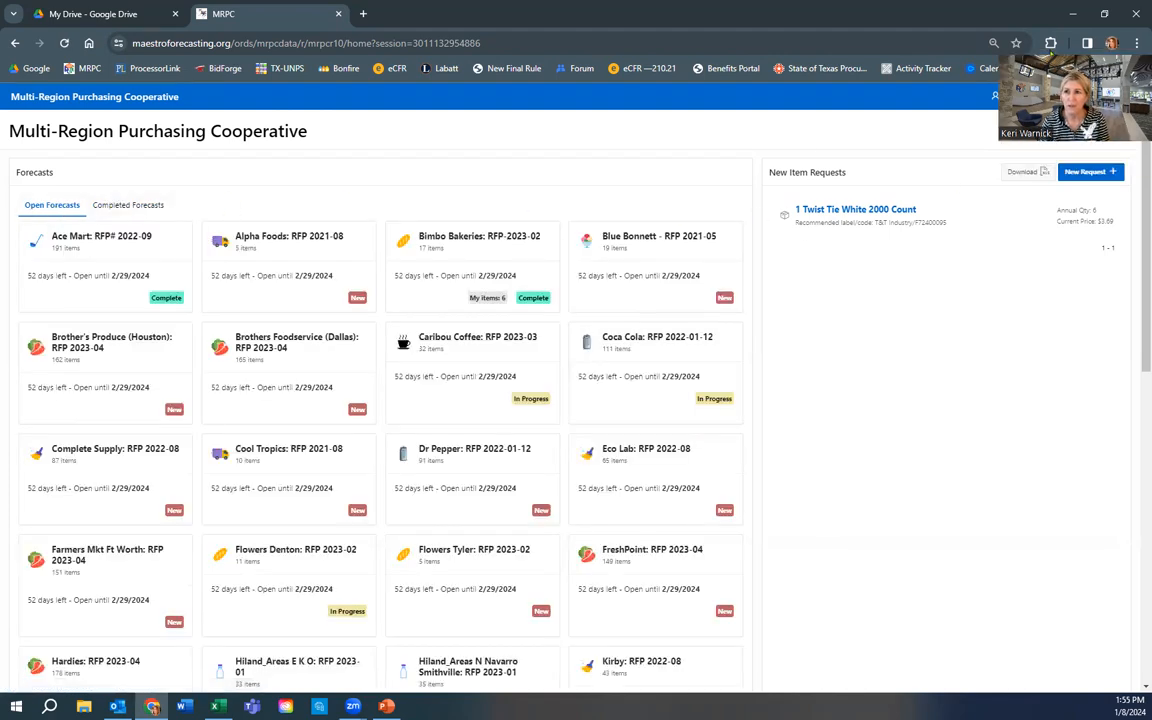
drag(845, 172, 769, 181)
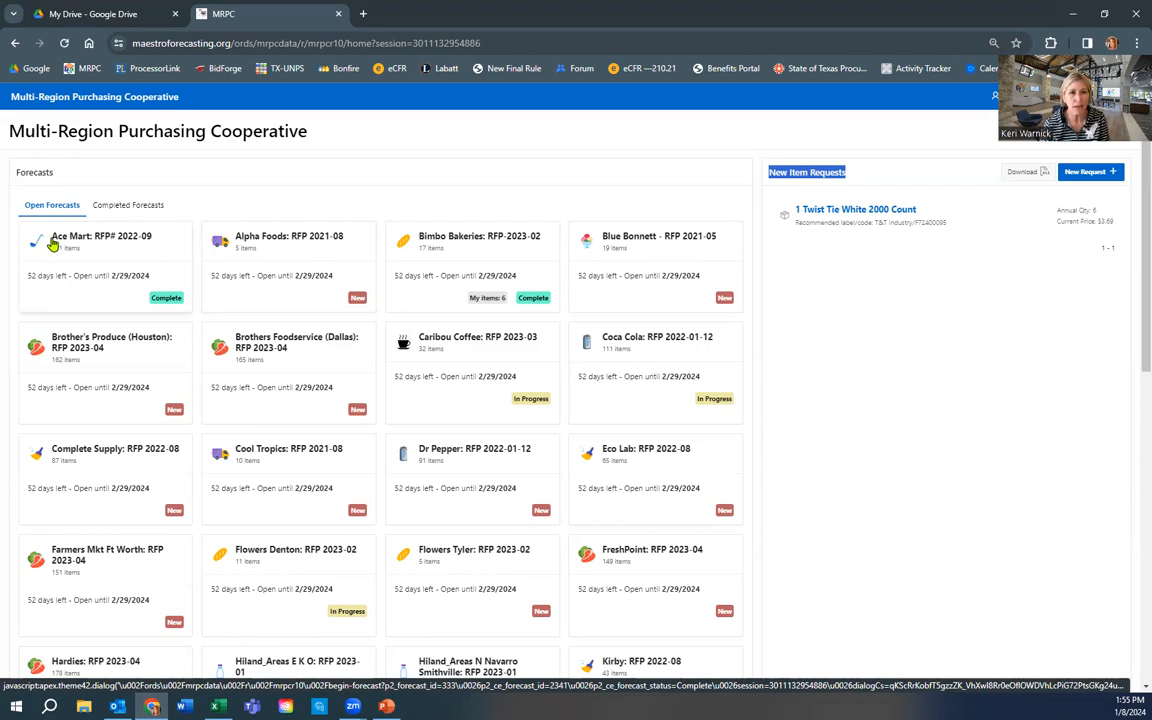
mouse_move(140, 222)
mouse_down()
mouse_move(141, 235)
mouse_move(136, 224)
mouse_up()
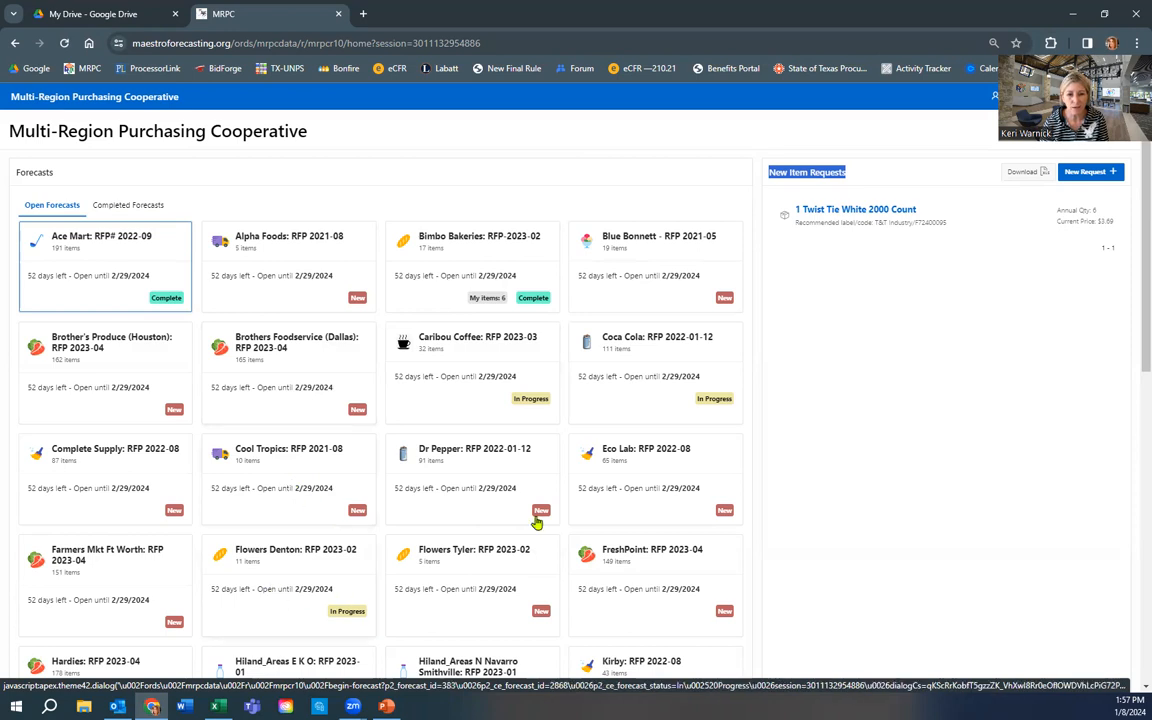
- Open the Cool Tropics: RFP 2021-08 forecast card to see its Begin Forecast details
click(282, 469)
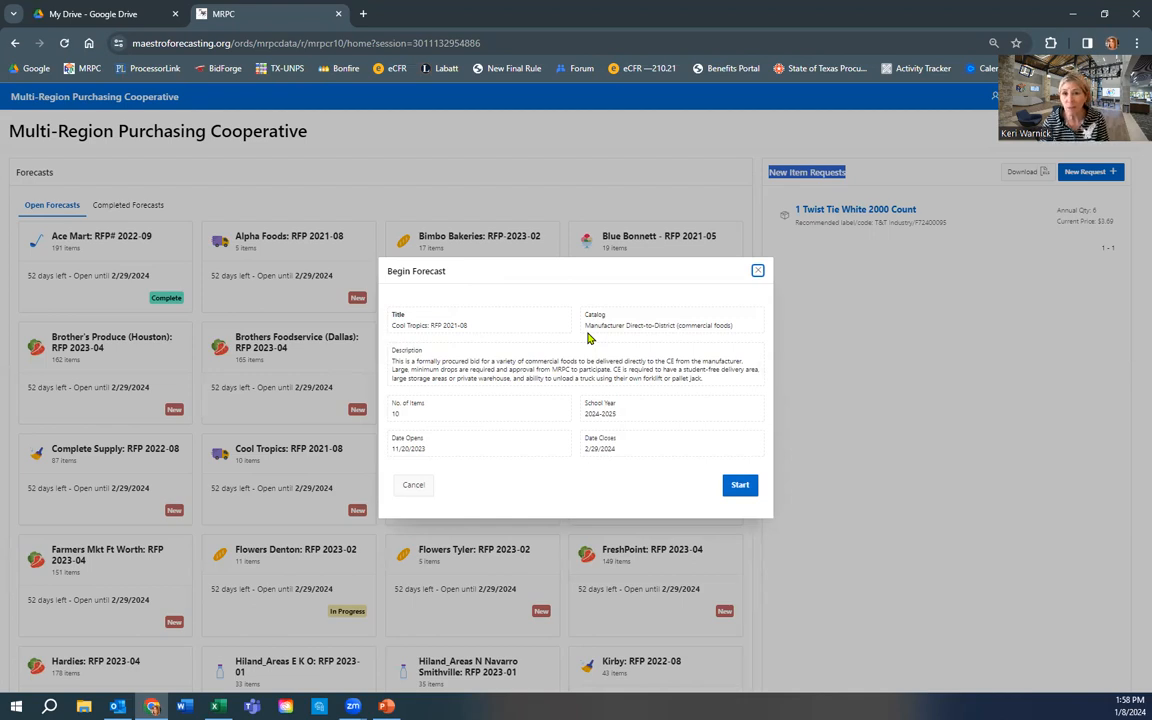
- Check the catalog, 10 items, 2024-2025 school year and 11/20/2023–2/29/2024 dates, then start the forecast
drag(586, 325, 734, 325)
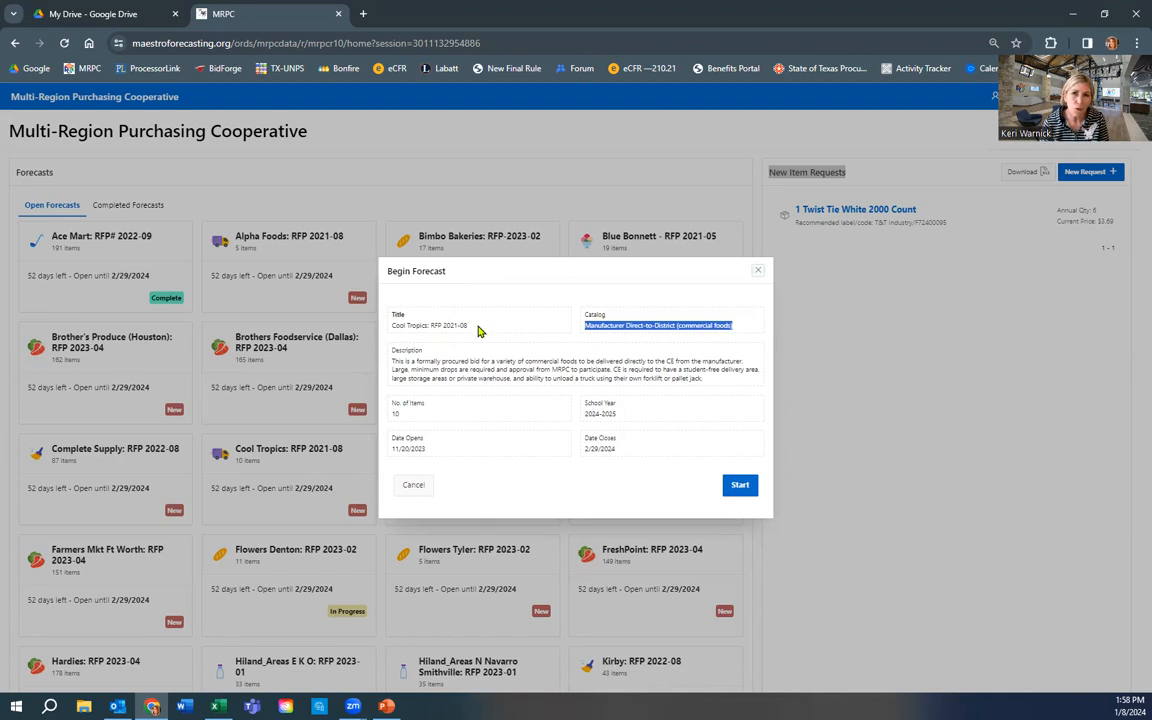
click(412, 326)
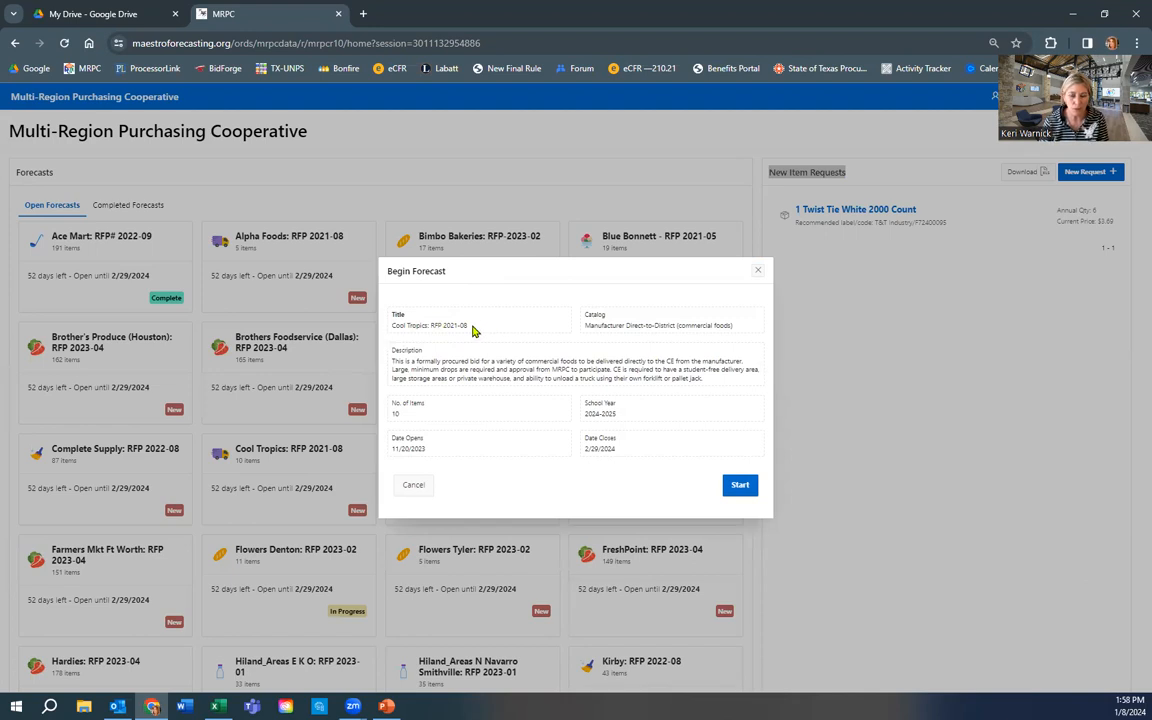
double_click(395, 414)
click(433, 416)
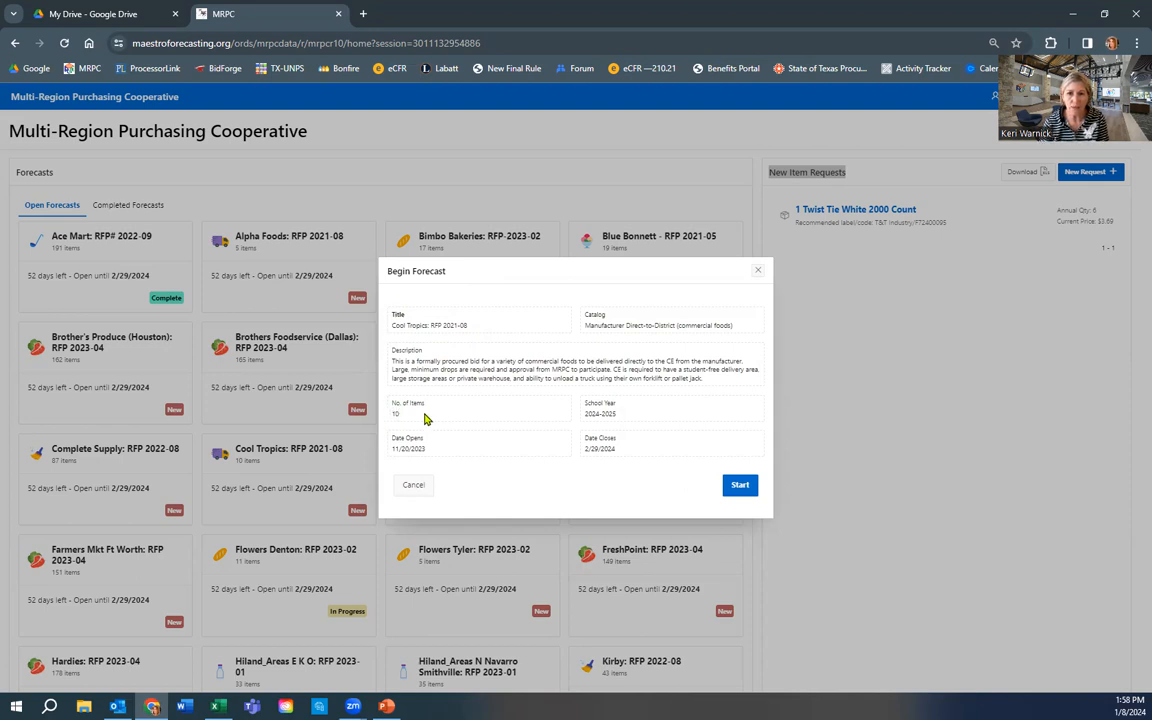
drag(617, 416, 586, 418)
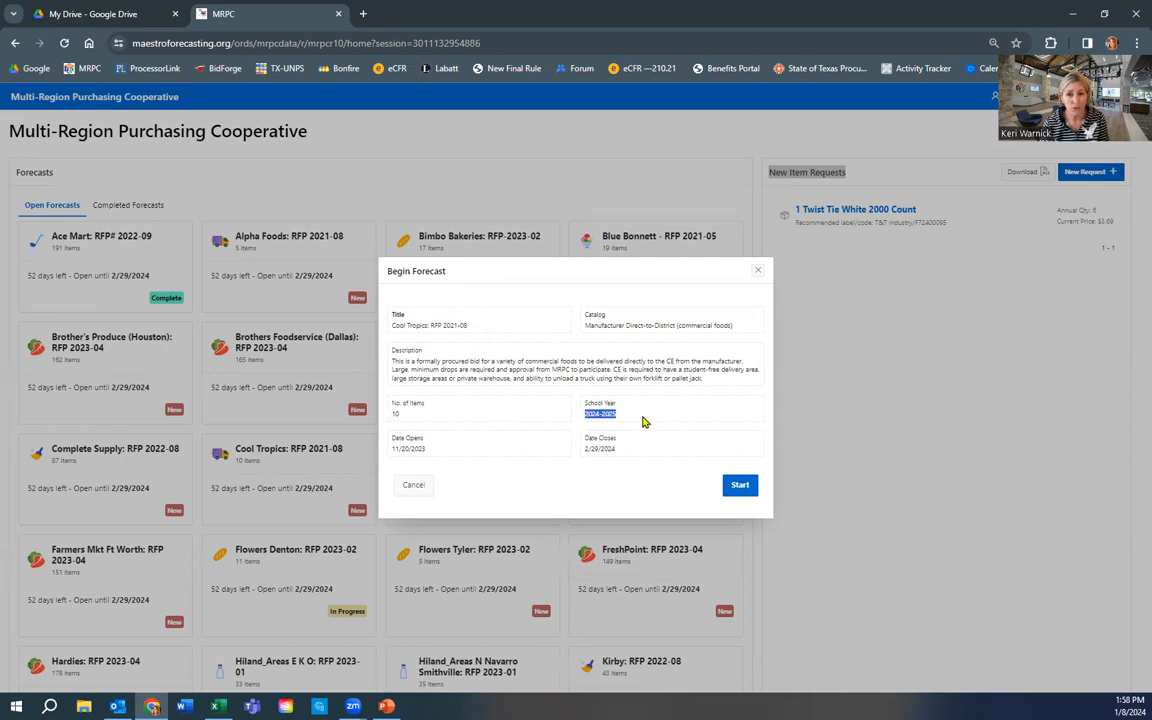
drag(426, 451, 393, 456)
drag(617, 451, 586, 452)
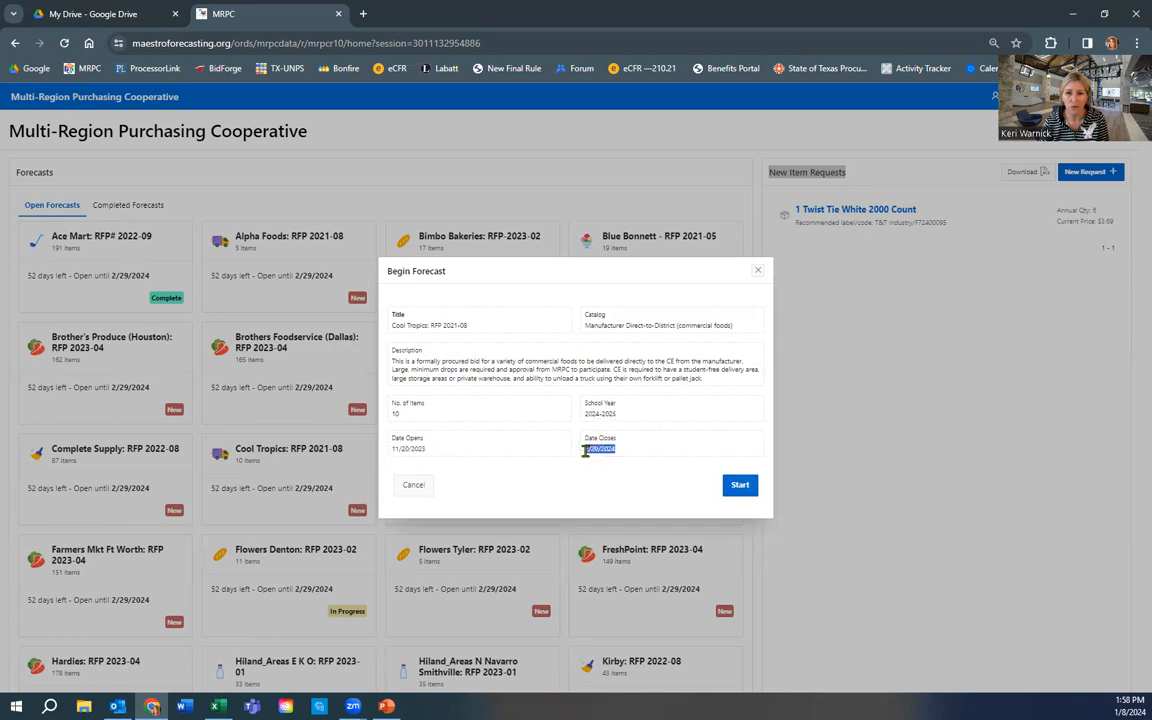
click(746, 487)
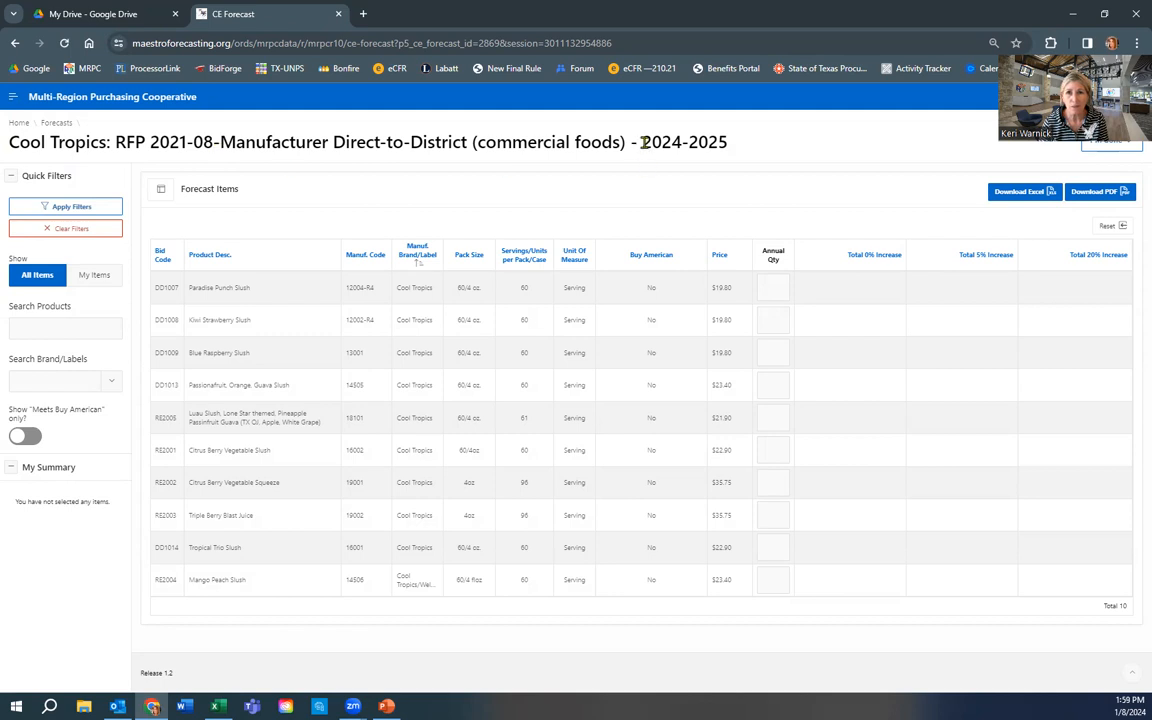
- Review the Cool Tropics 2024-2025 forecast page and its ten product items with prices
drag(641, 142, 740, 147)
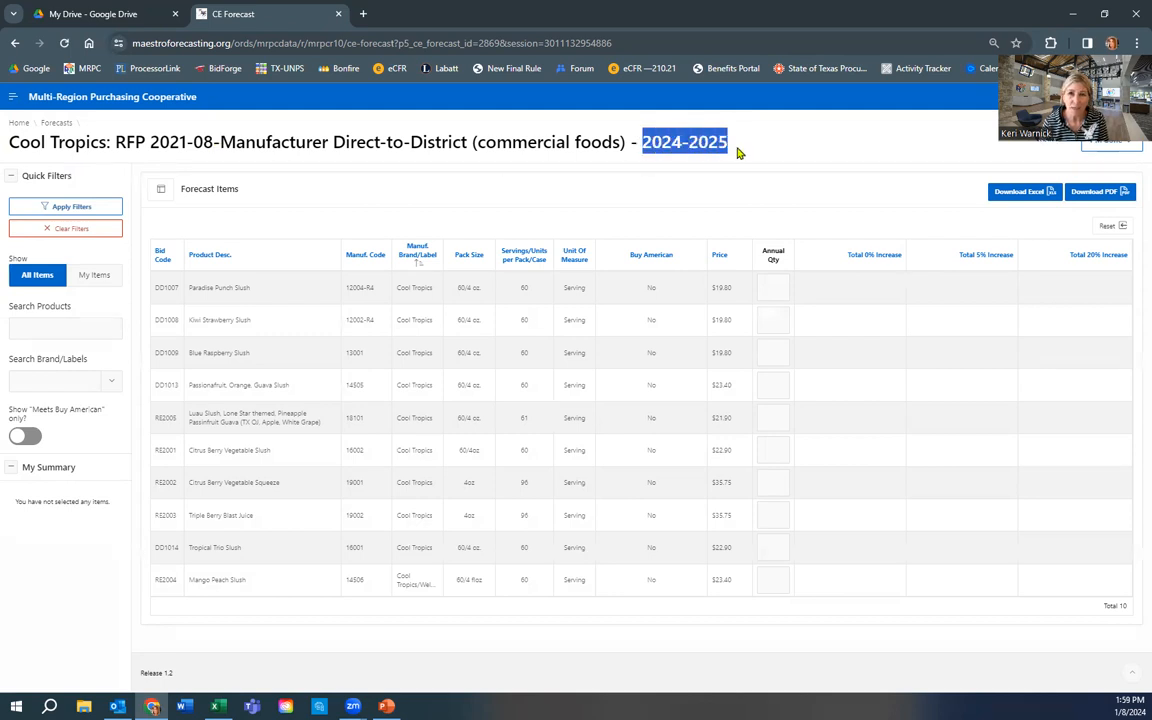
click(738, 149)
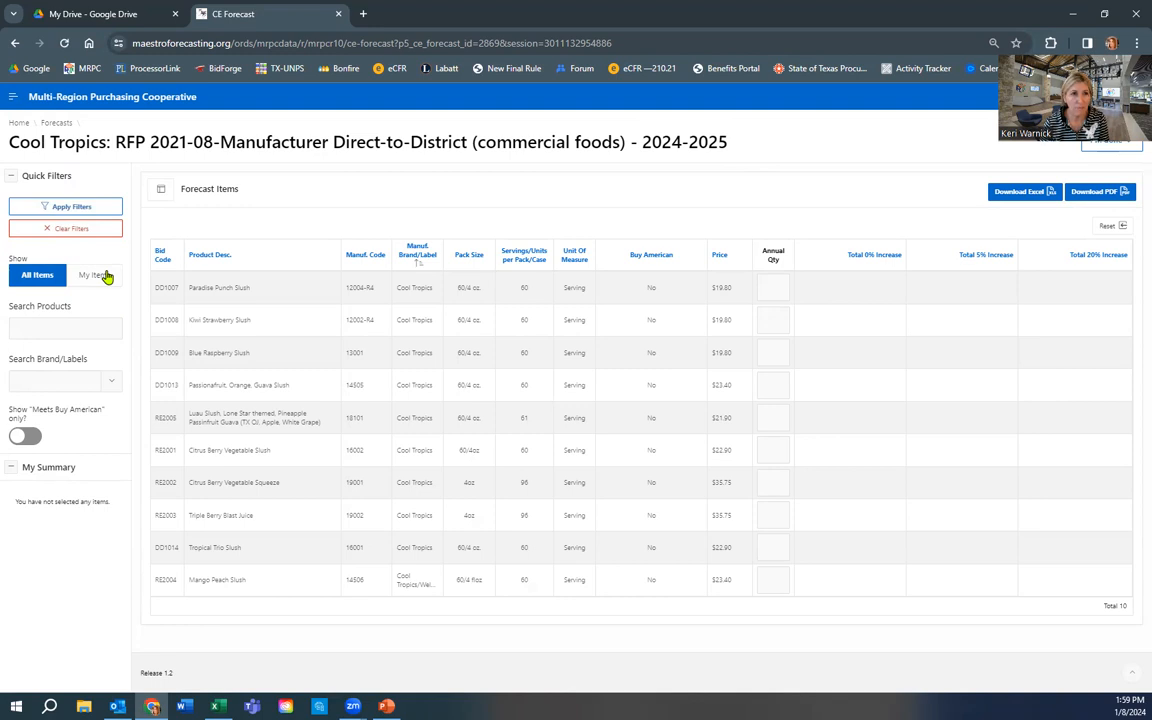
click(42, 329)
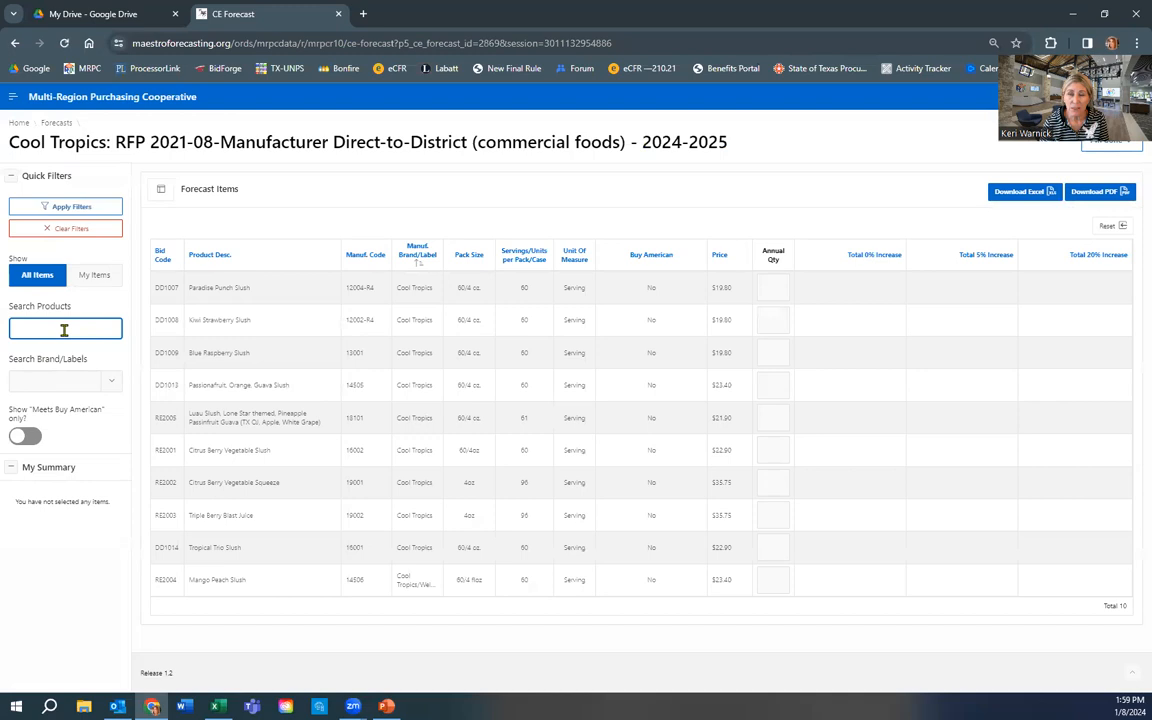
click(64, 379)
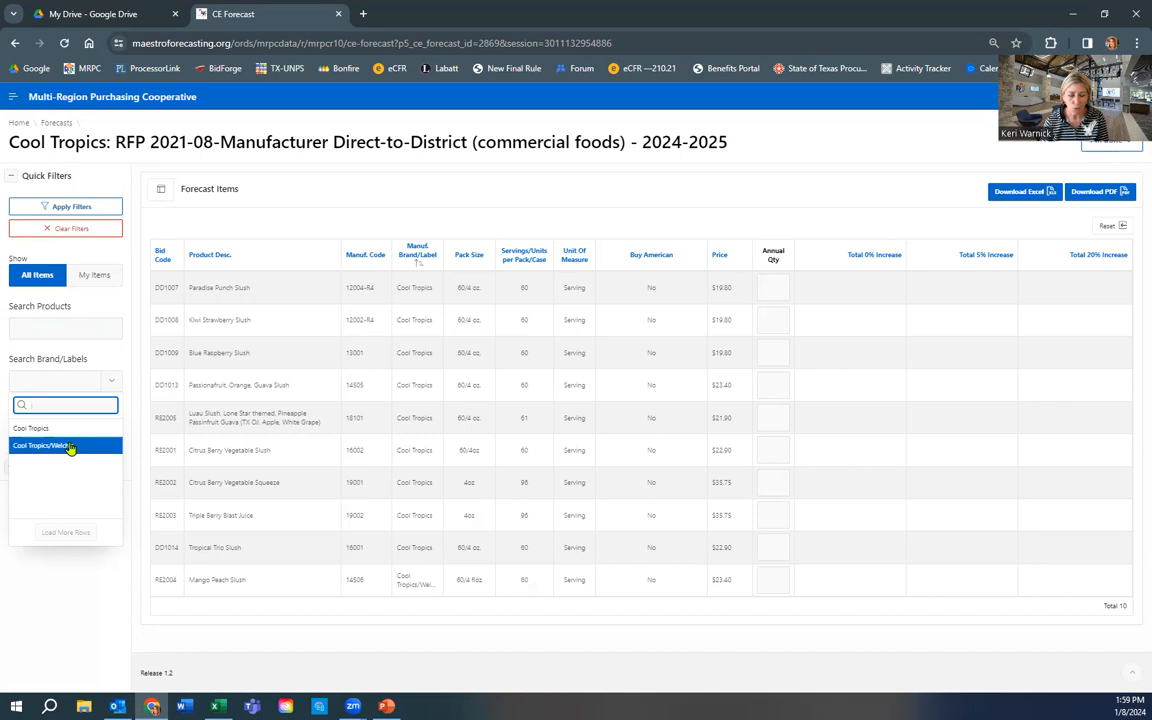
text(coo)
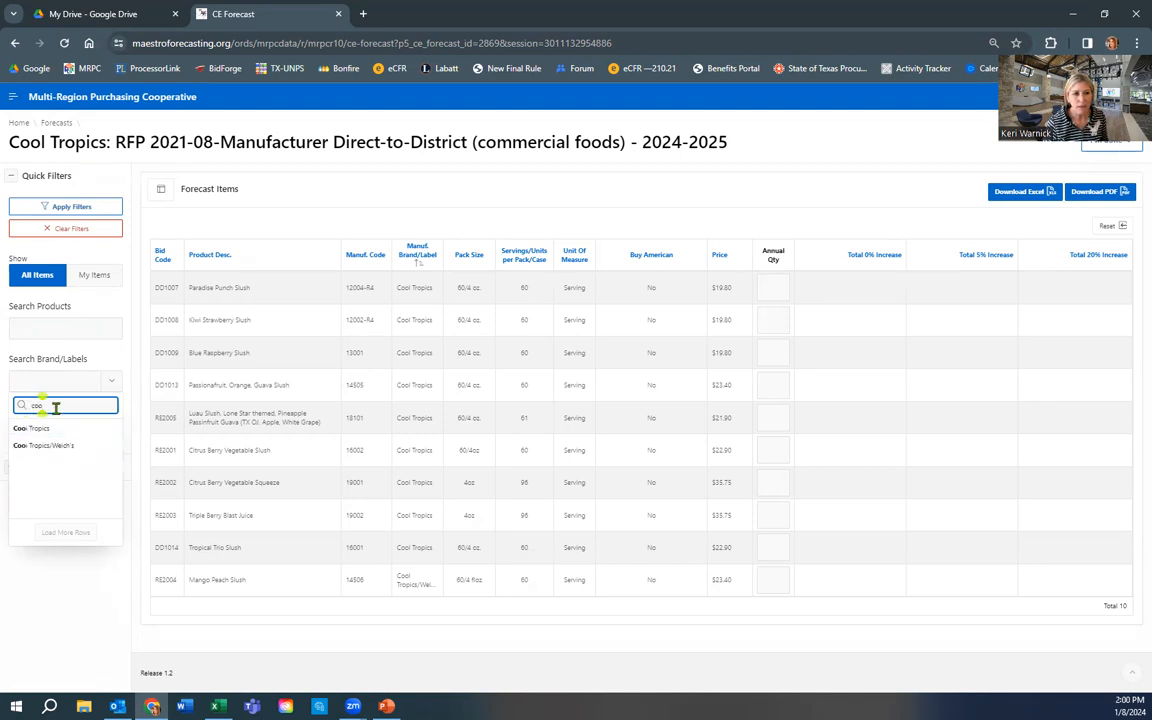
drag(56, 407, 21, 406)
key(BackSpace)
click(57, 536)
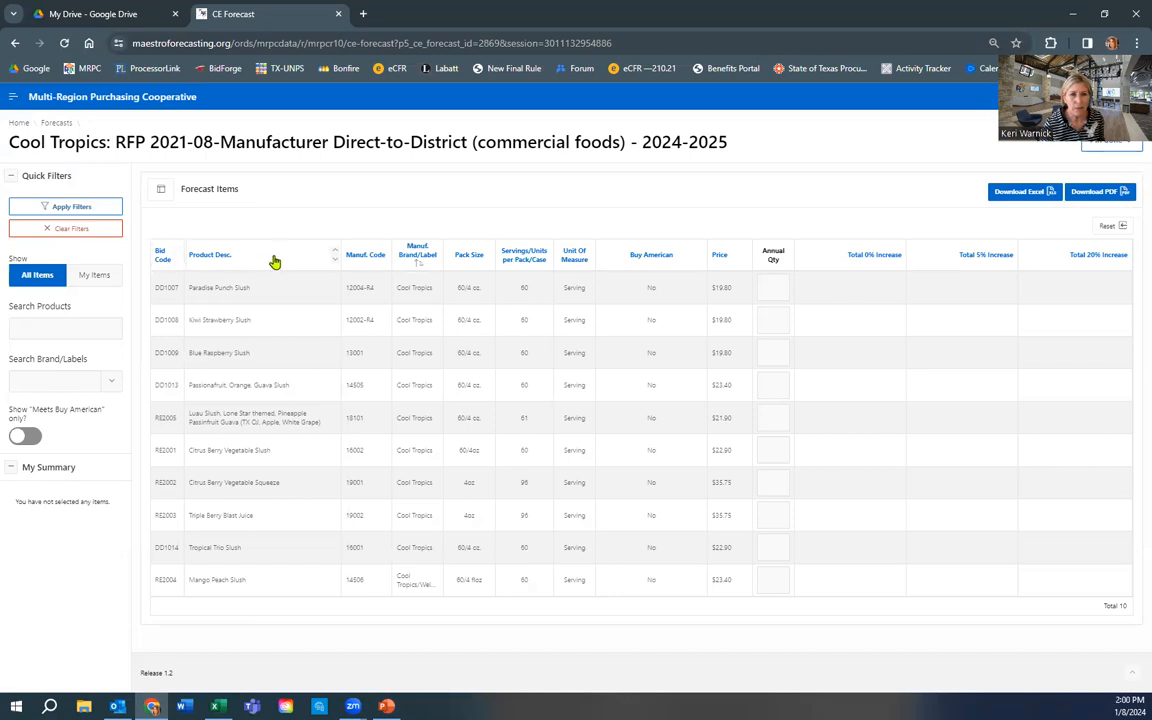
- Sort the forecast items by Product Desc. in descending order, bringing Tropical Trio Slush to the top
click(336, 258)
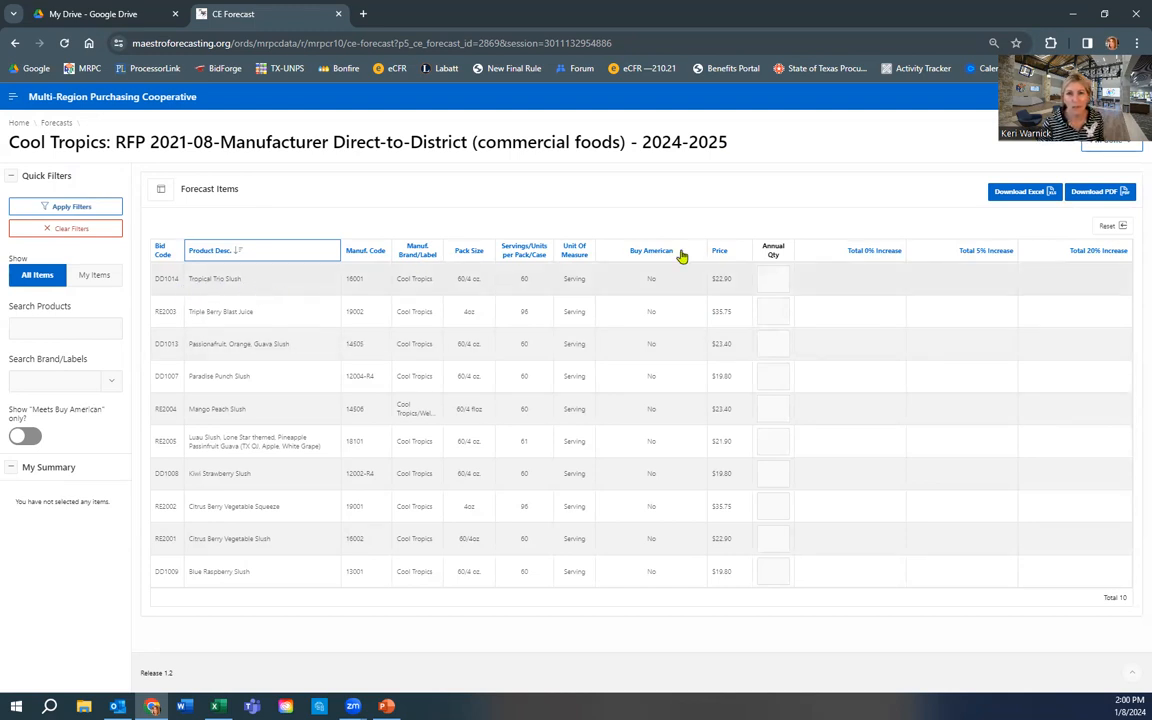
click(777, 278)
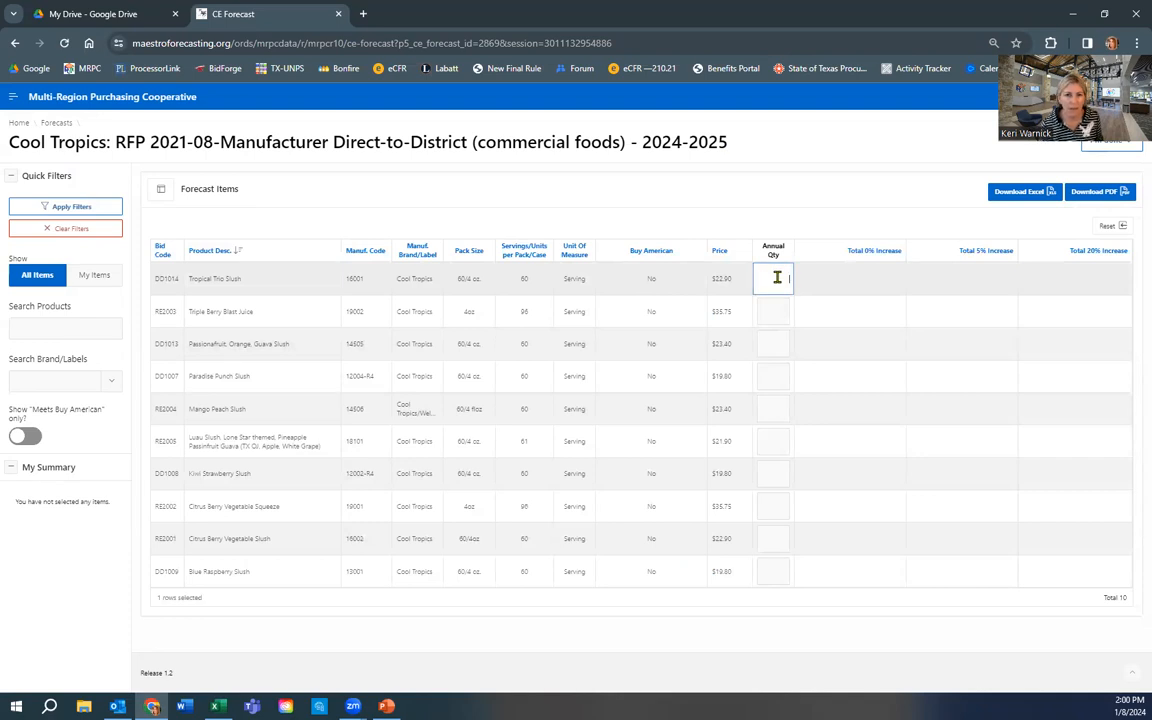
- Enter an annual quantity of 100 for Tropical Trio Slush, totalling $2,290.00
text(100)
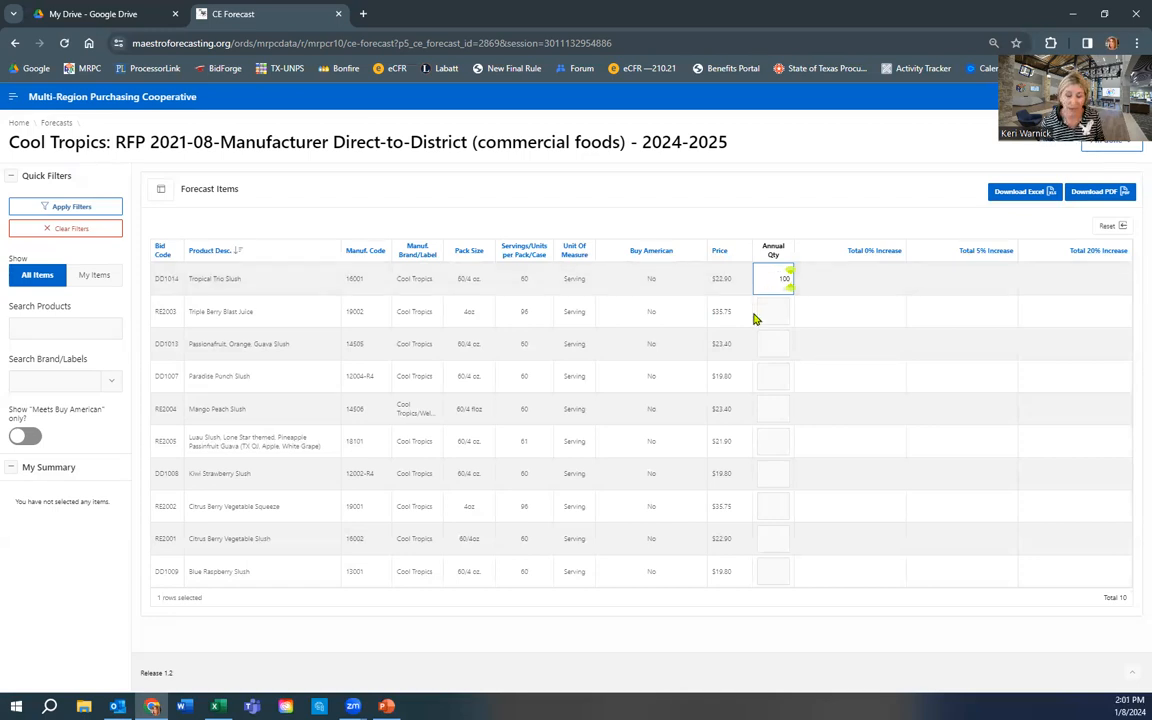
click(754, 313)
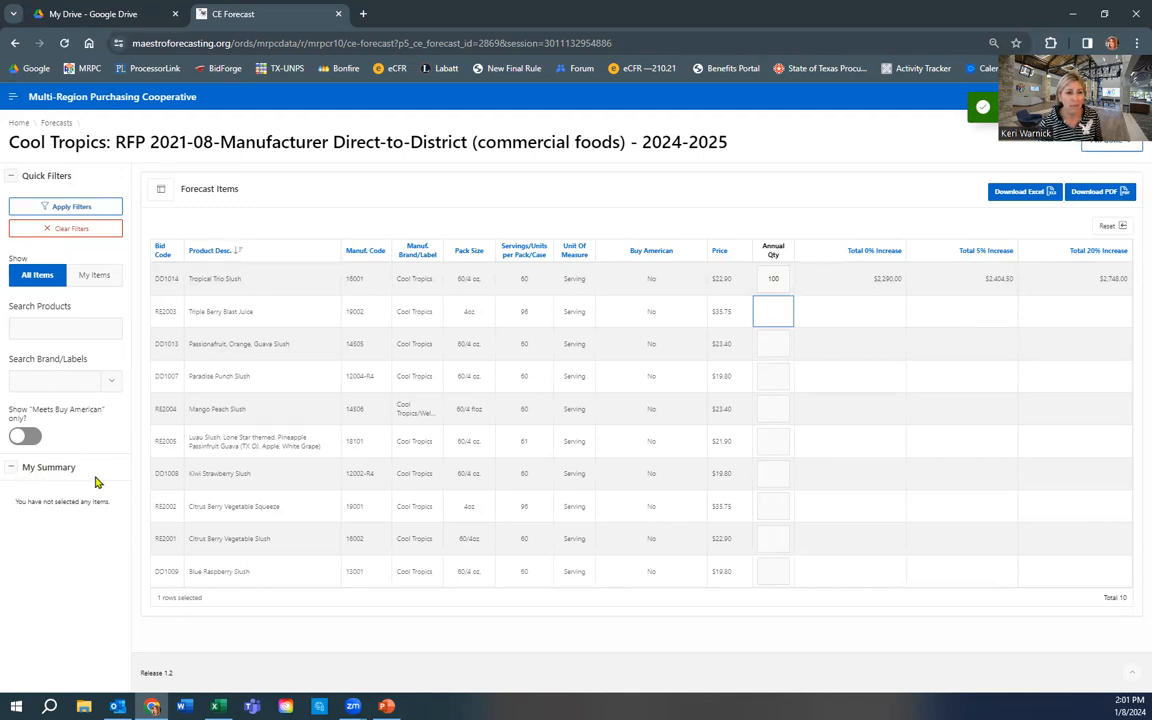
click(13, 471)
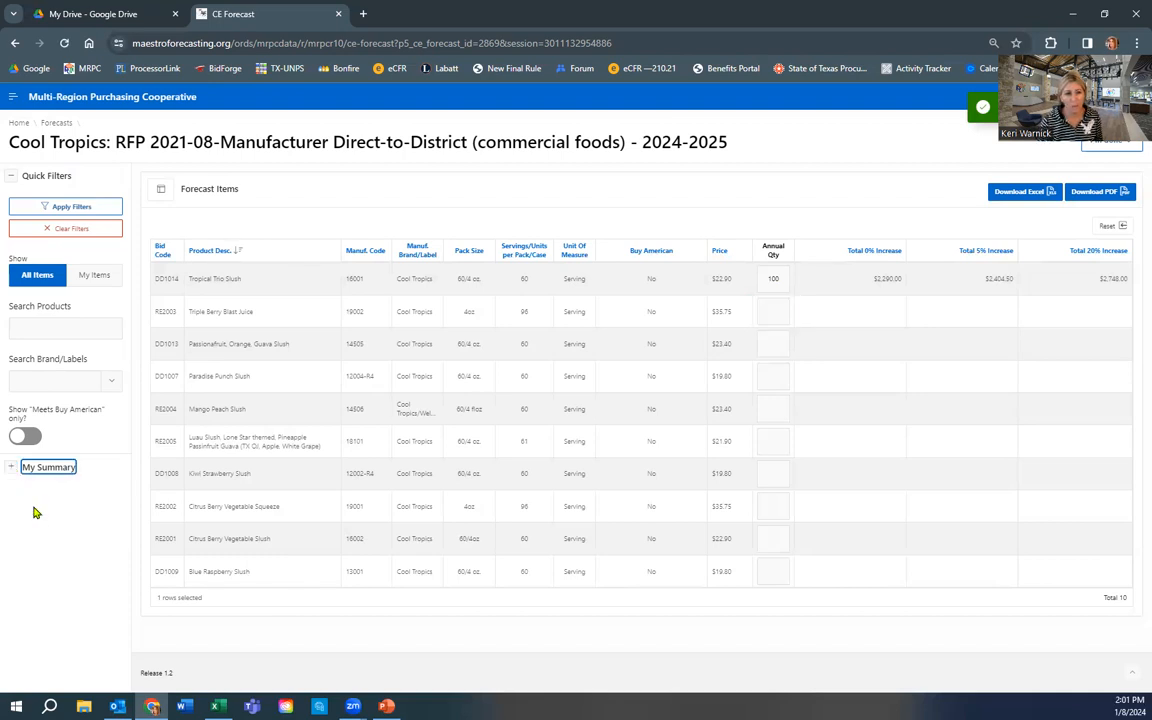
click(11, 470)
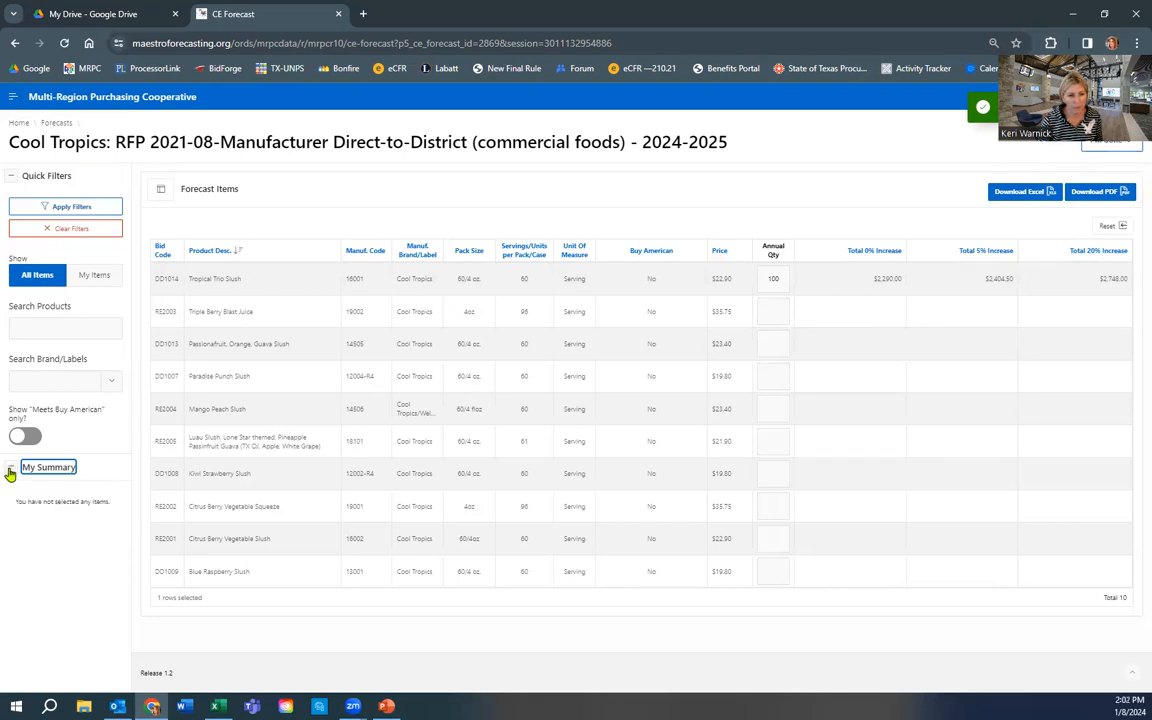
click(775, 310)
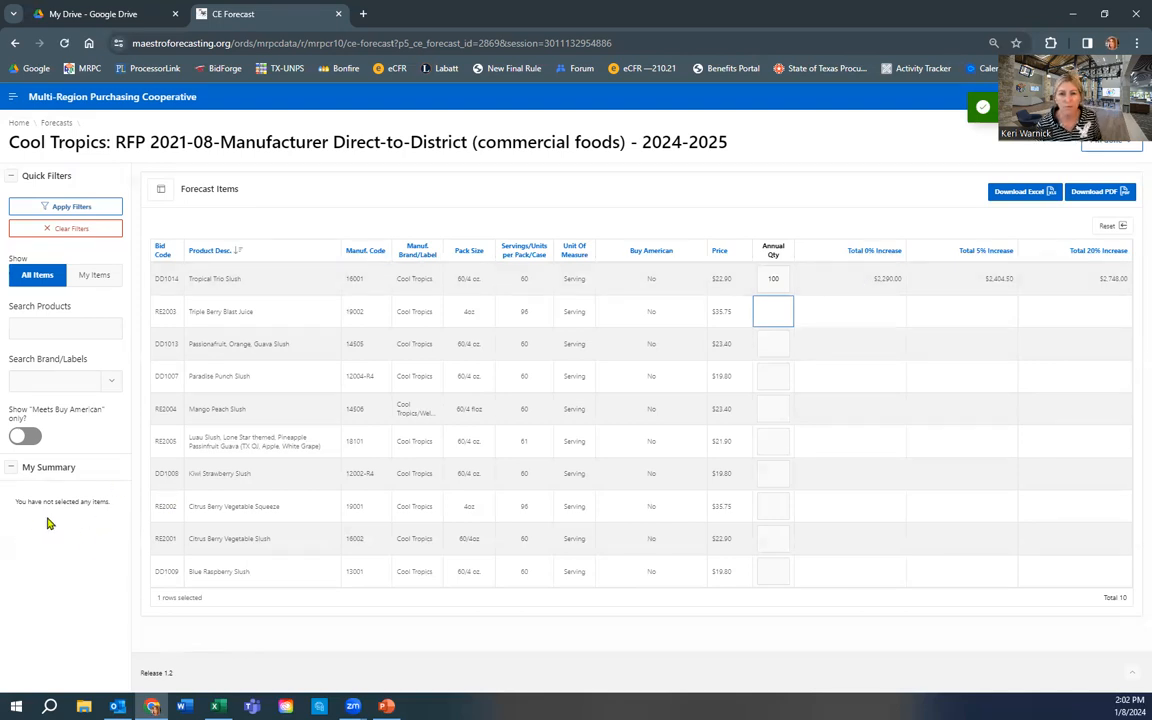
- Forecast 50 for Passionfruit, Orange, Guava Slush and 75 for Kiwi Strawberry Slush
click(772, 343)
text(50)
key(Tab)
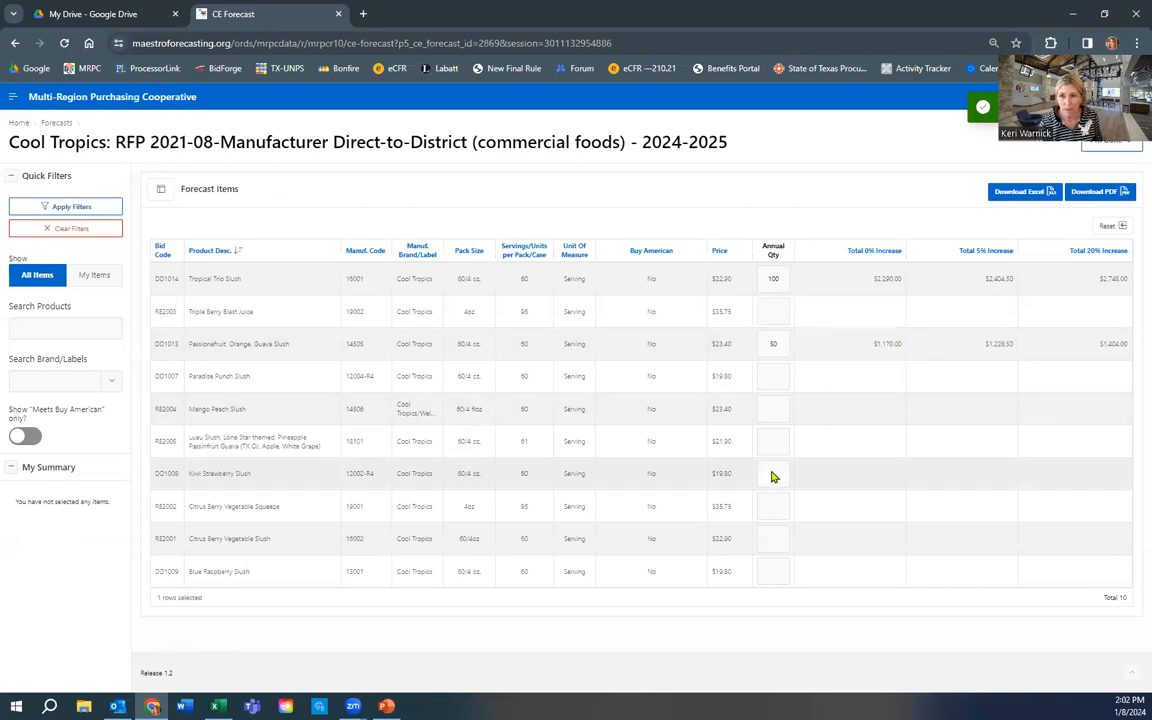
click(772, 474)
text(75)
key(Return)
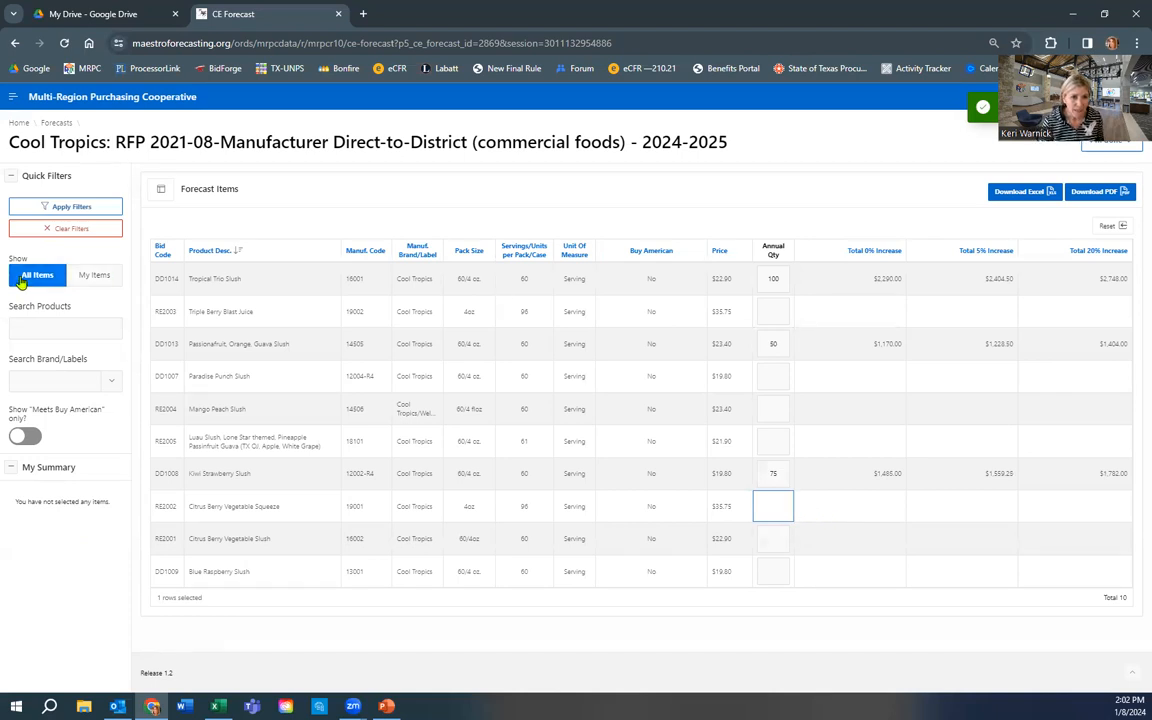
click(94, 276)
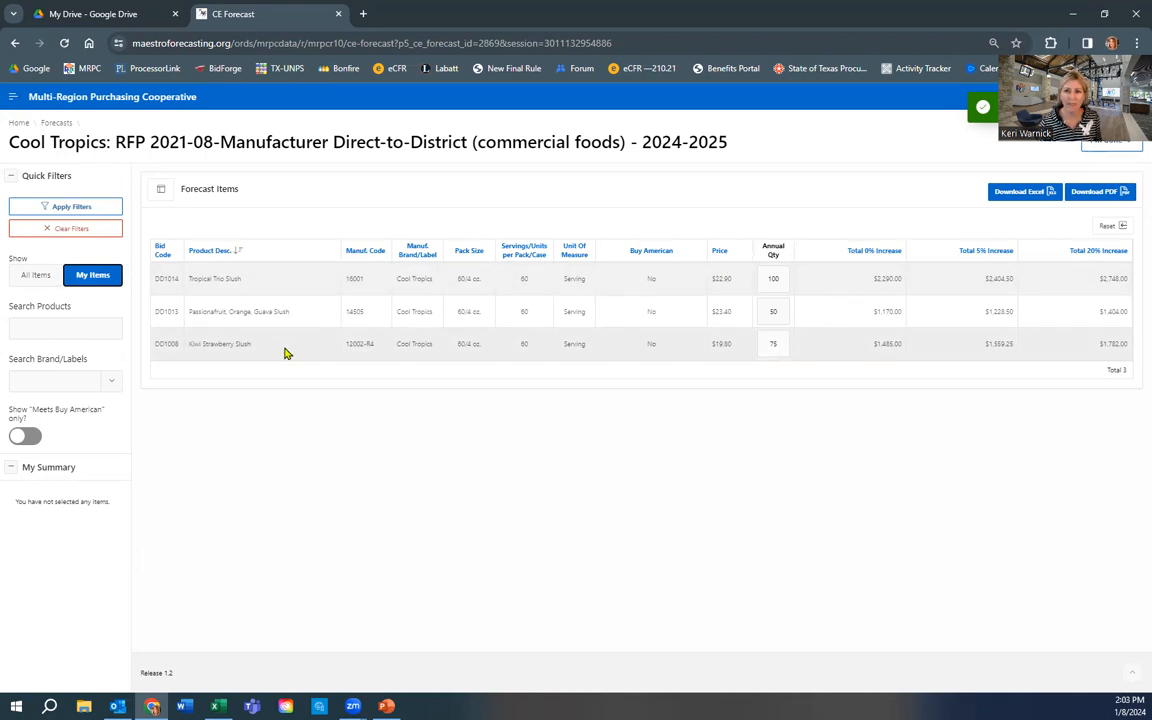
click(35, 278)
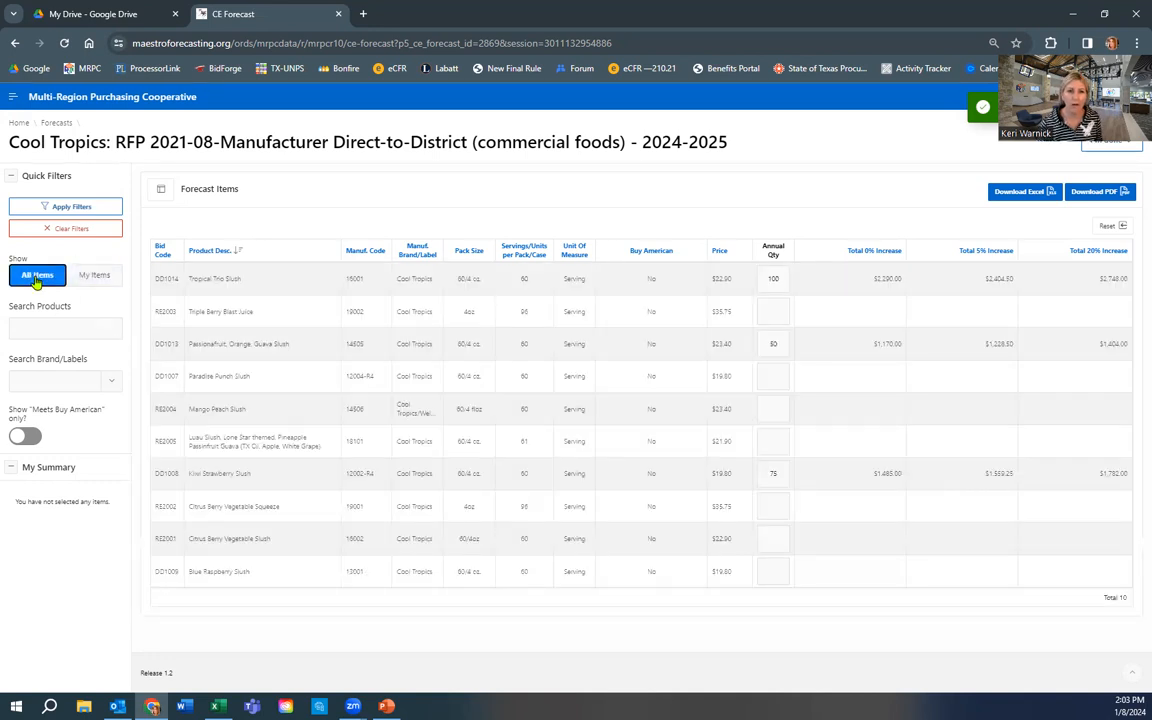
- Enter an annual quantity of 50 for Mango Peach Slush, totalling $1,170.00
click(771, 408)
text(50)
key(Tab)
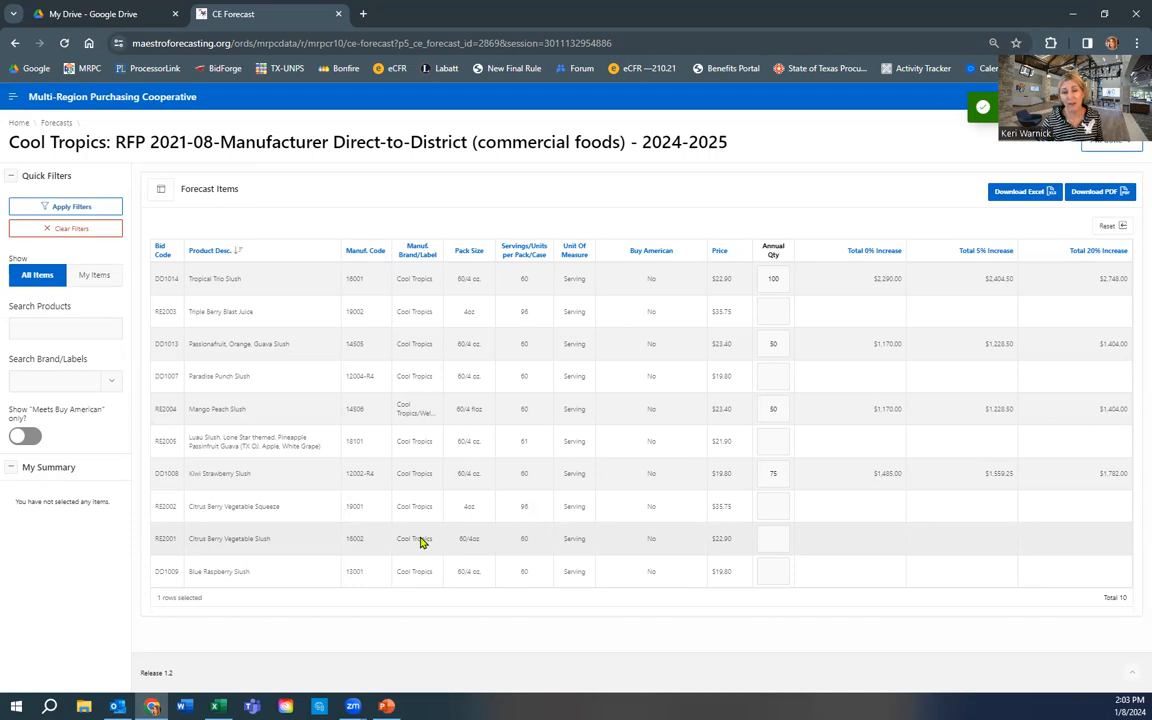
- Toggle the Meets Buy American filter on and then off again
click(18, 437)
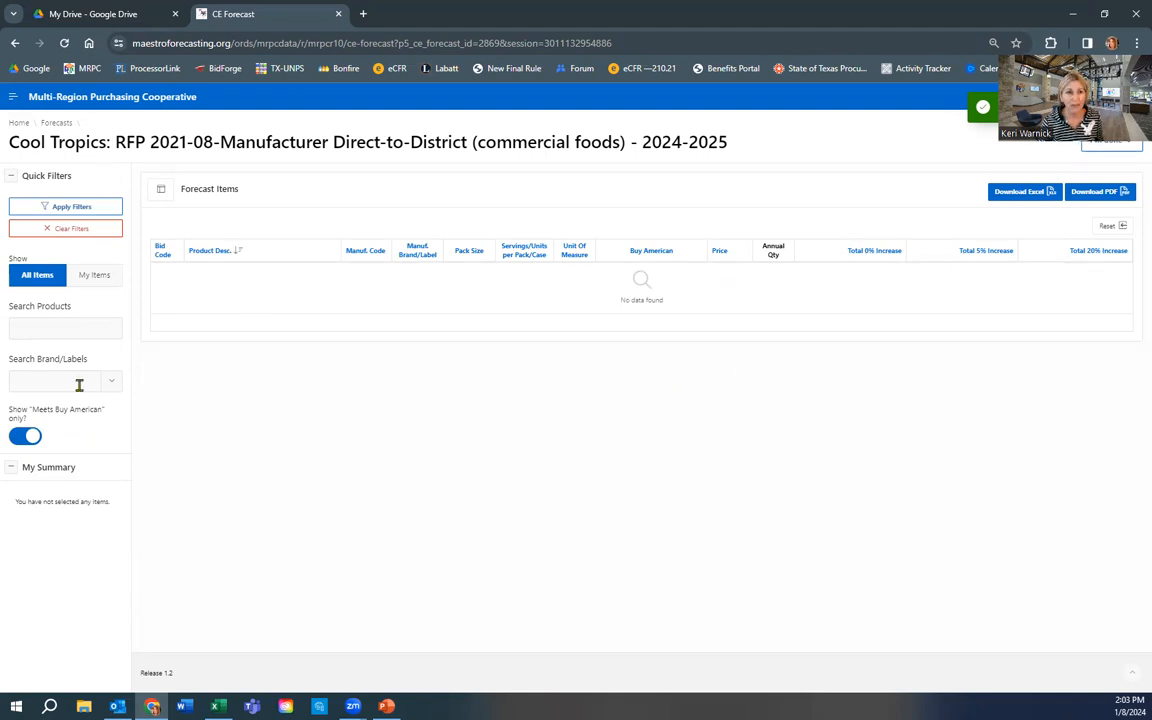
click(29, 437)
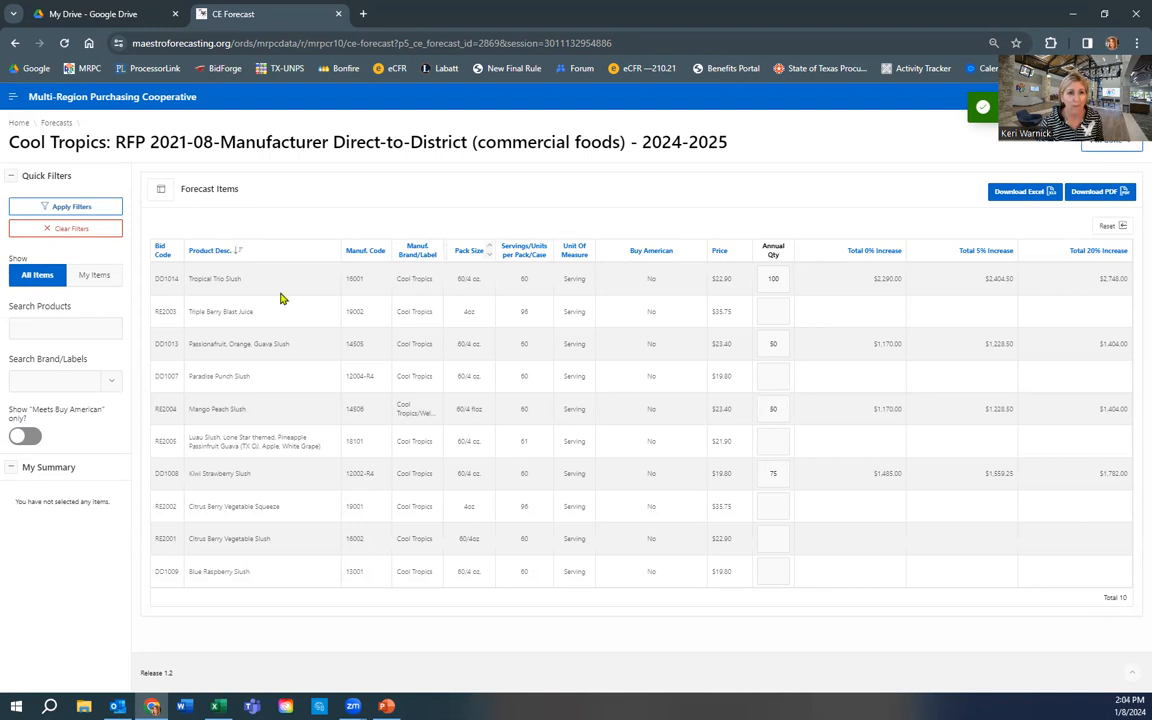
click(79, 325)
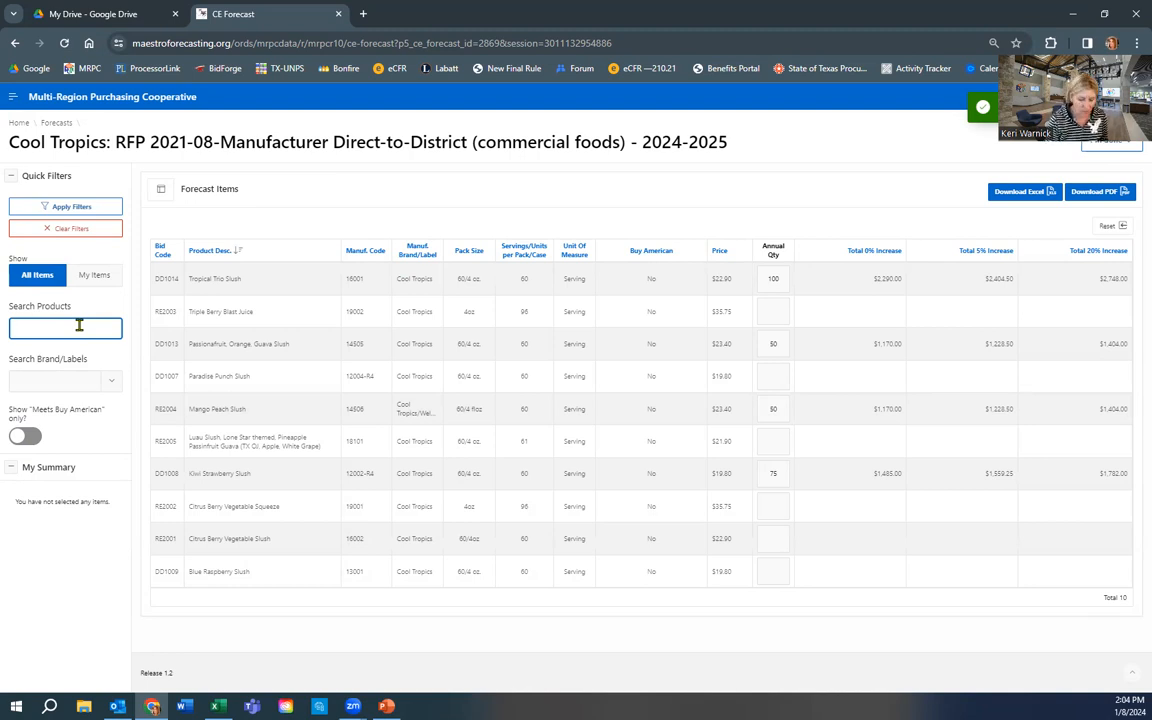
text(tric)
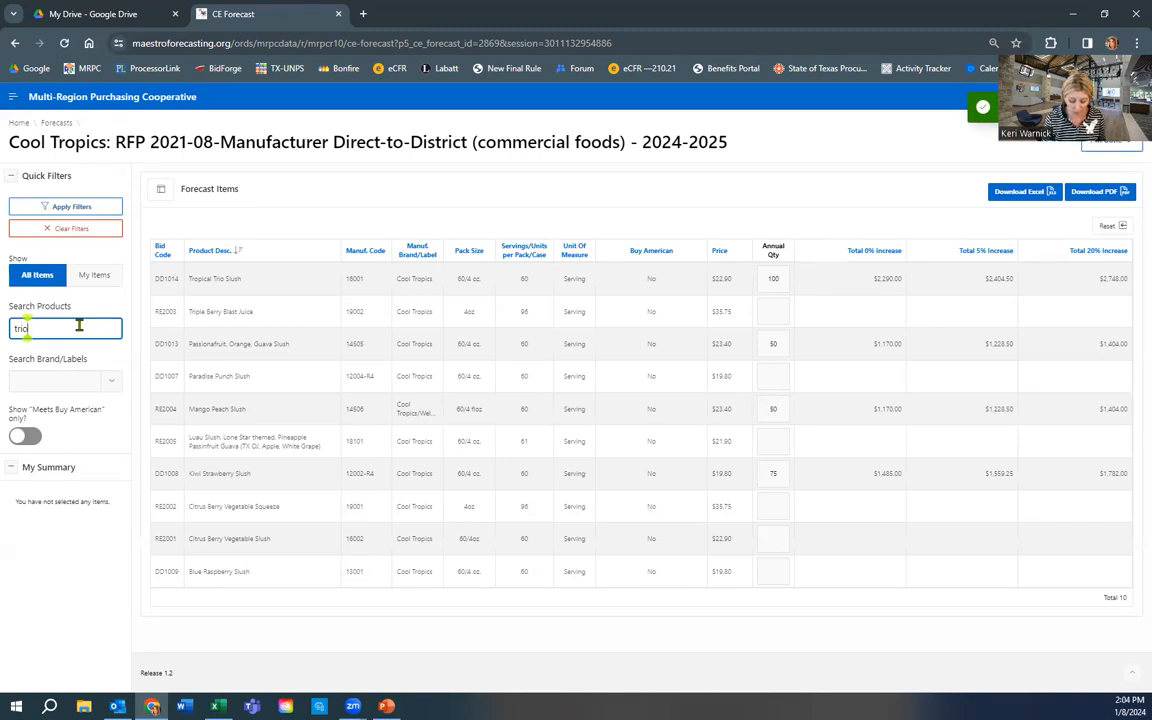
key(Return)
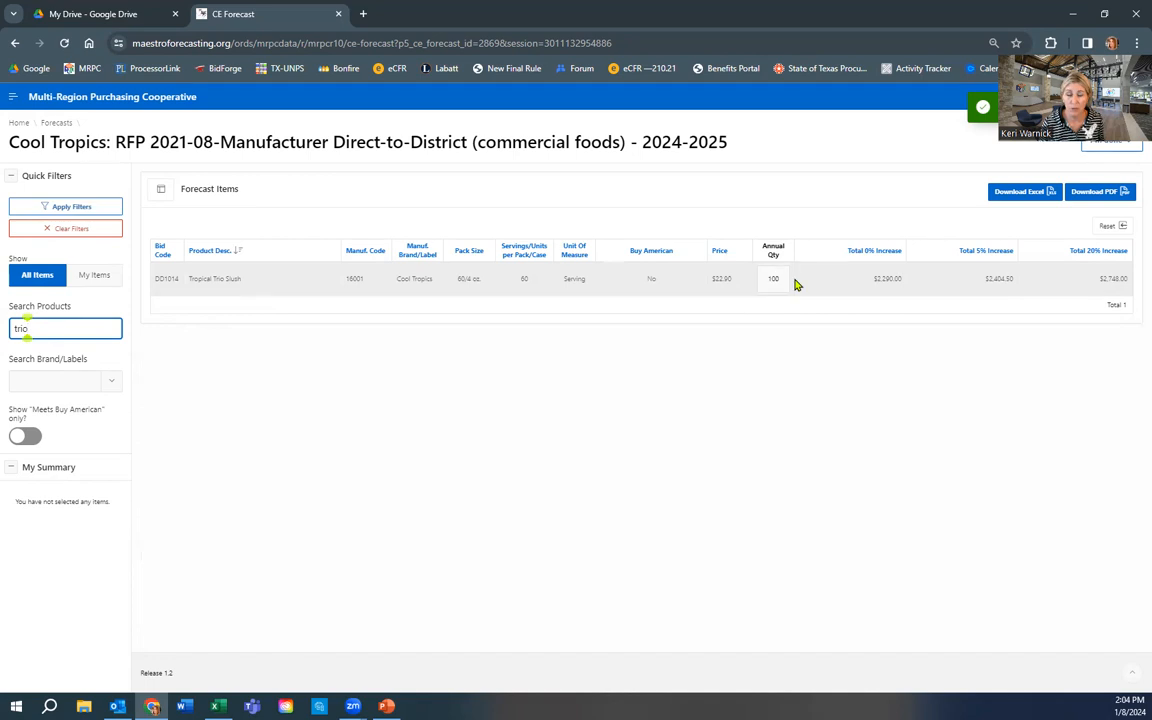
drag(33, 328, 12, 328)
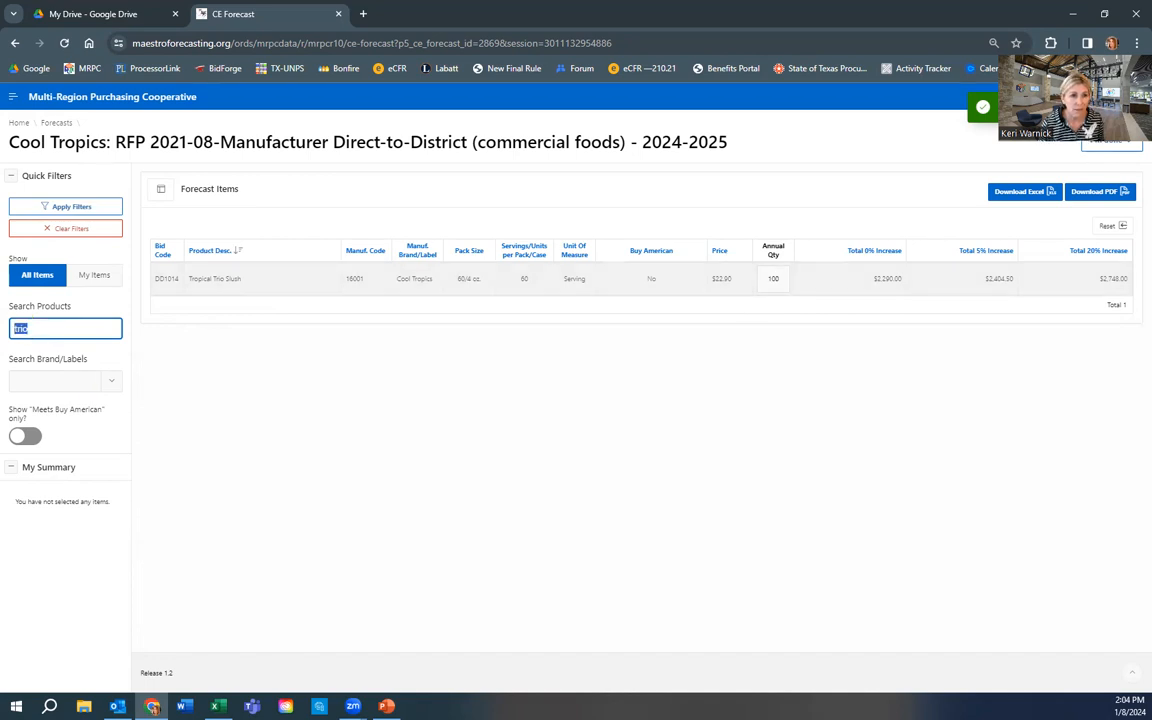
key(BackSpace)
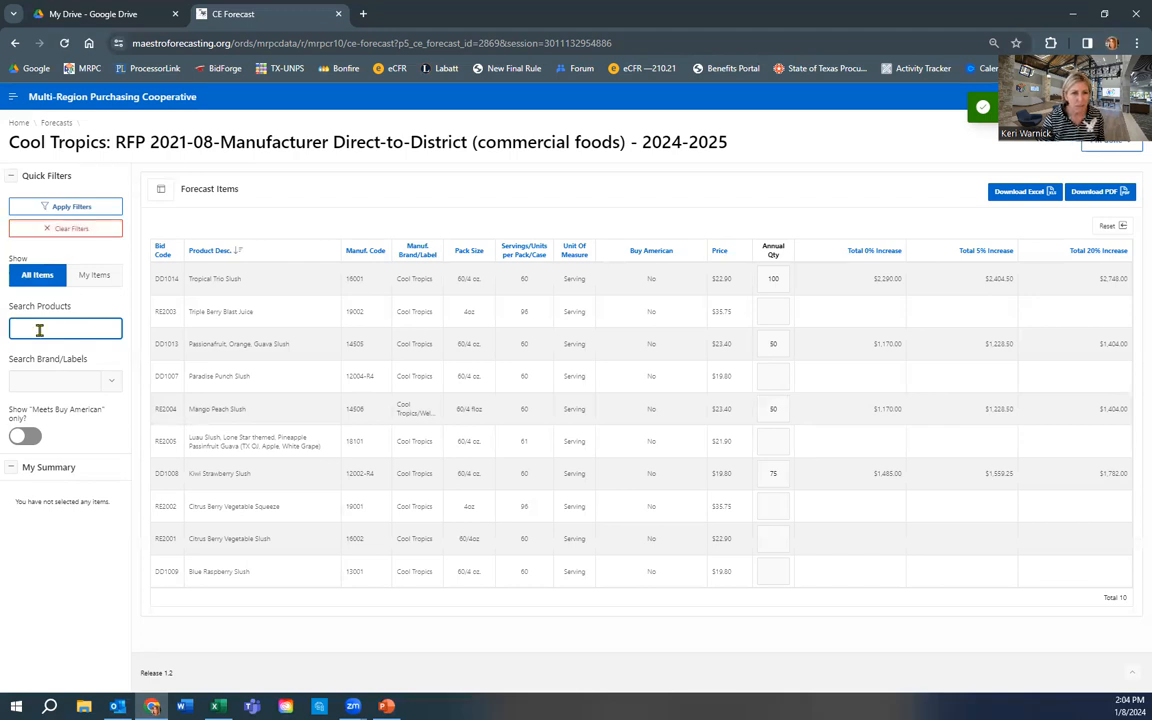
text(orang)
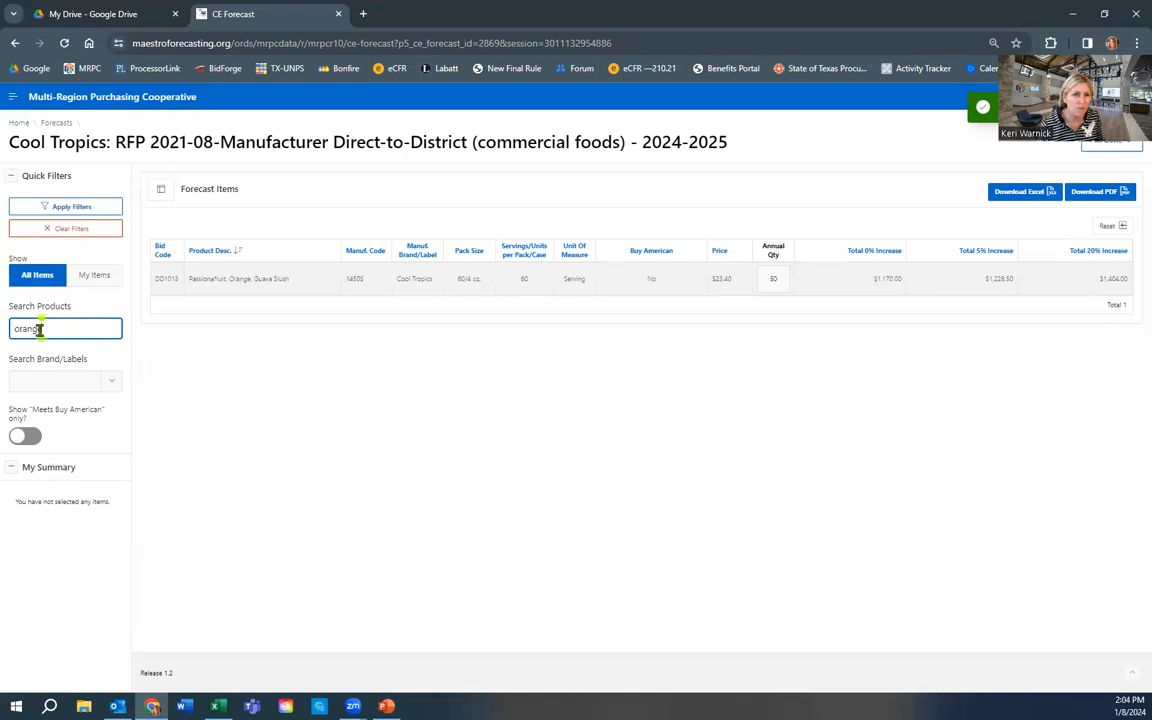
text(e)
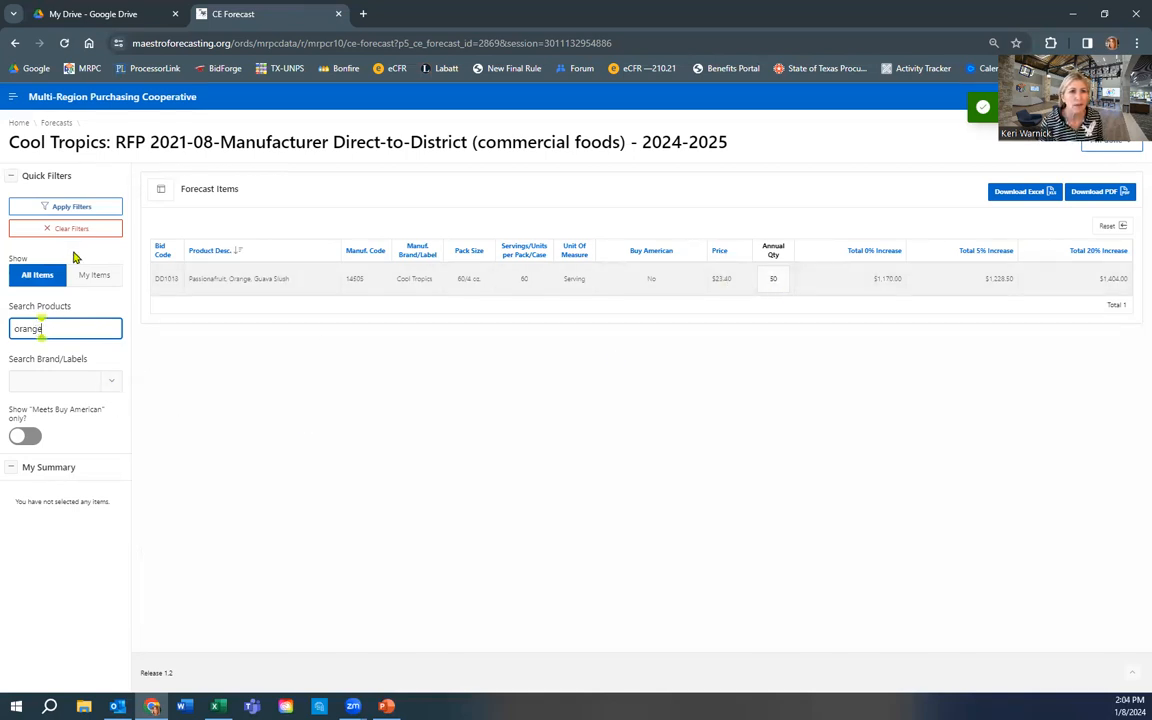
click(98, 232)
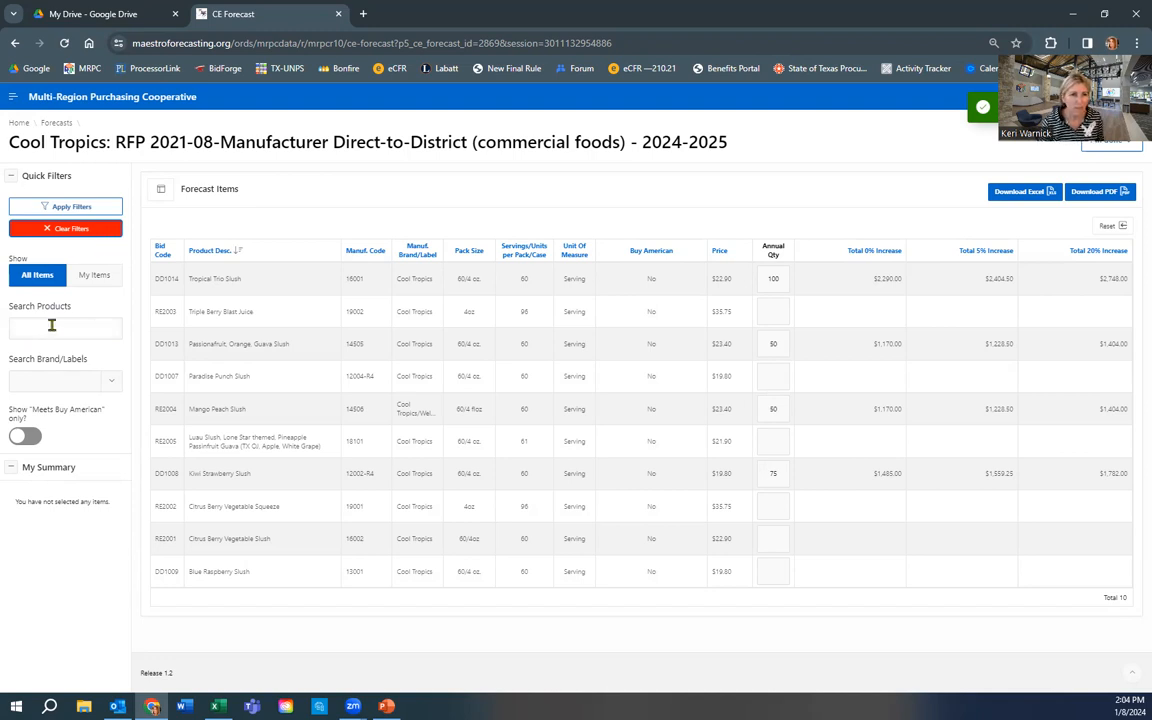
click(50, 326)
text(berry)
click(97, 208)
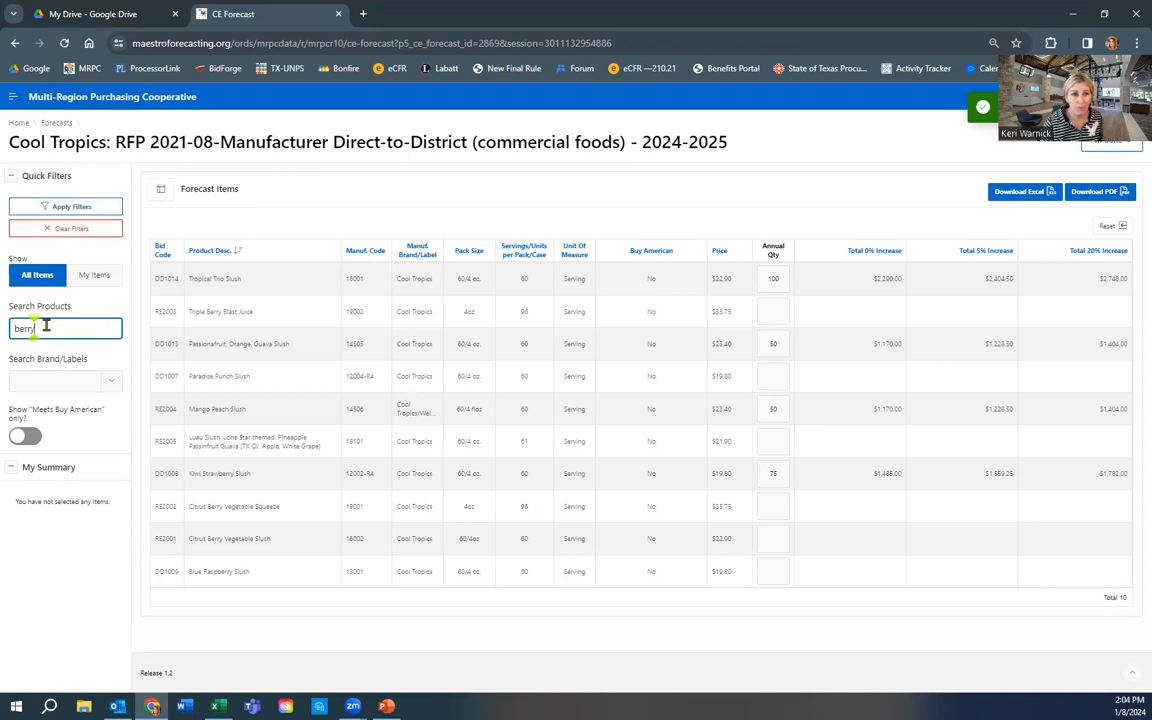
click(101, 208)
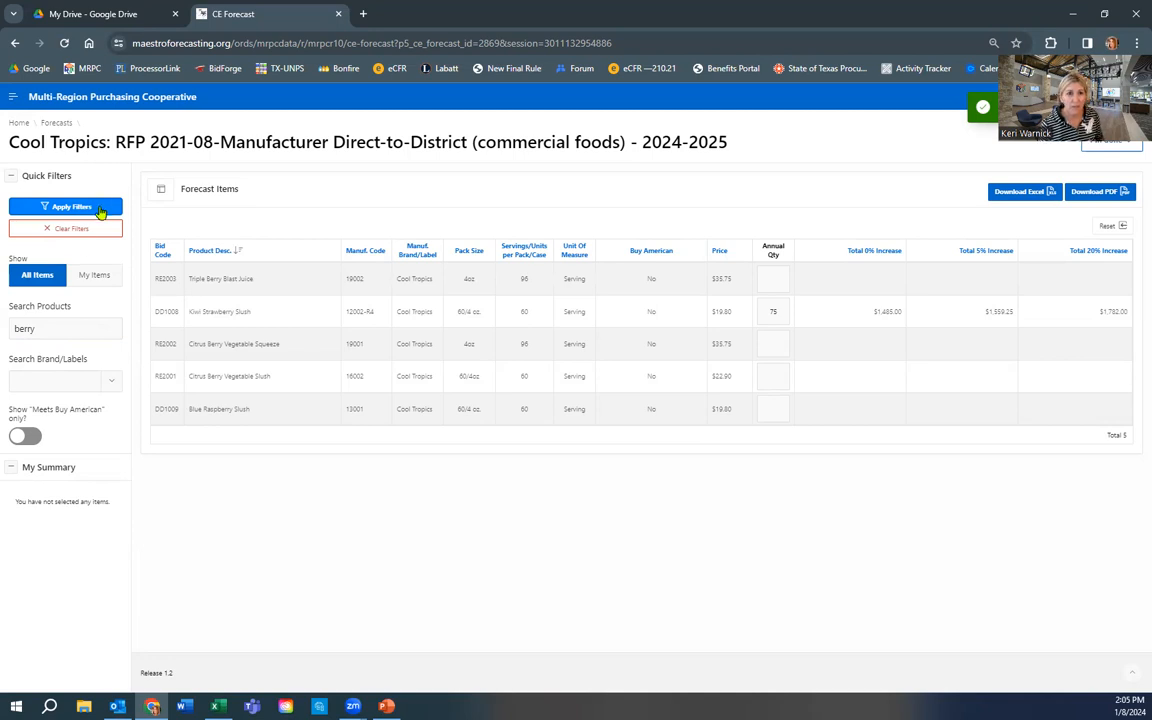
click(82, 231)
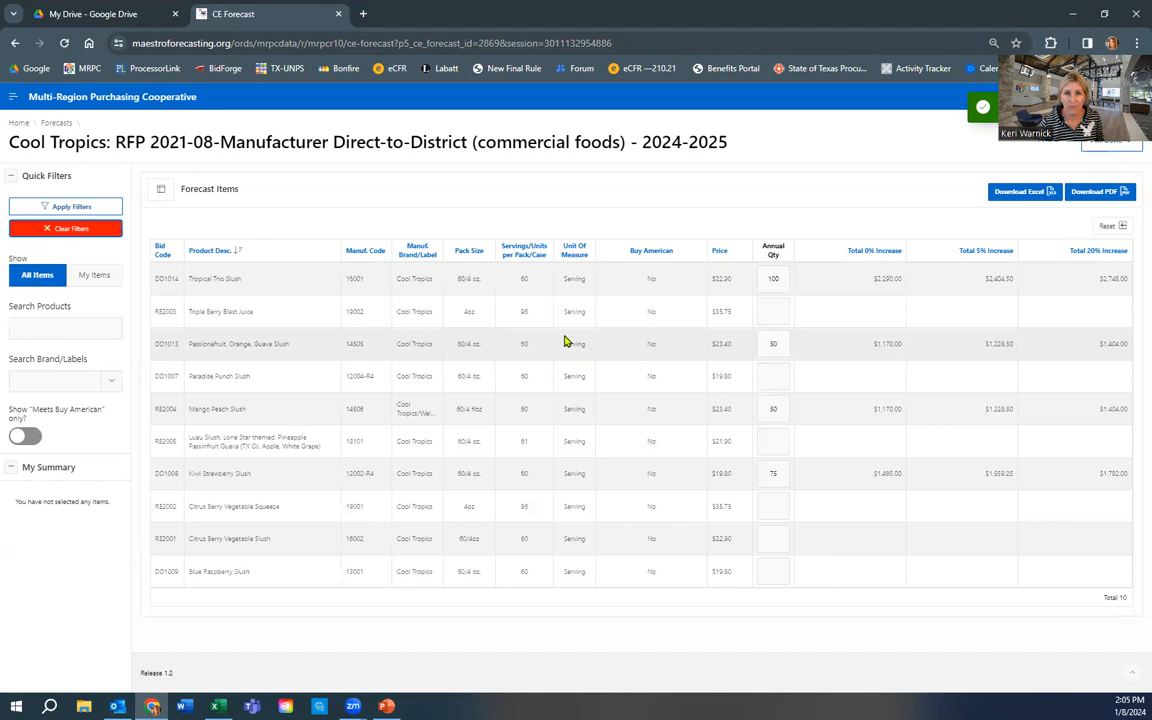
- Go back to Home and reopen Cool Tropics, confirming four saved items totalling $6,115.00
click(18, 123)
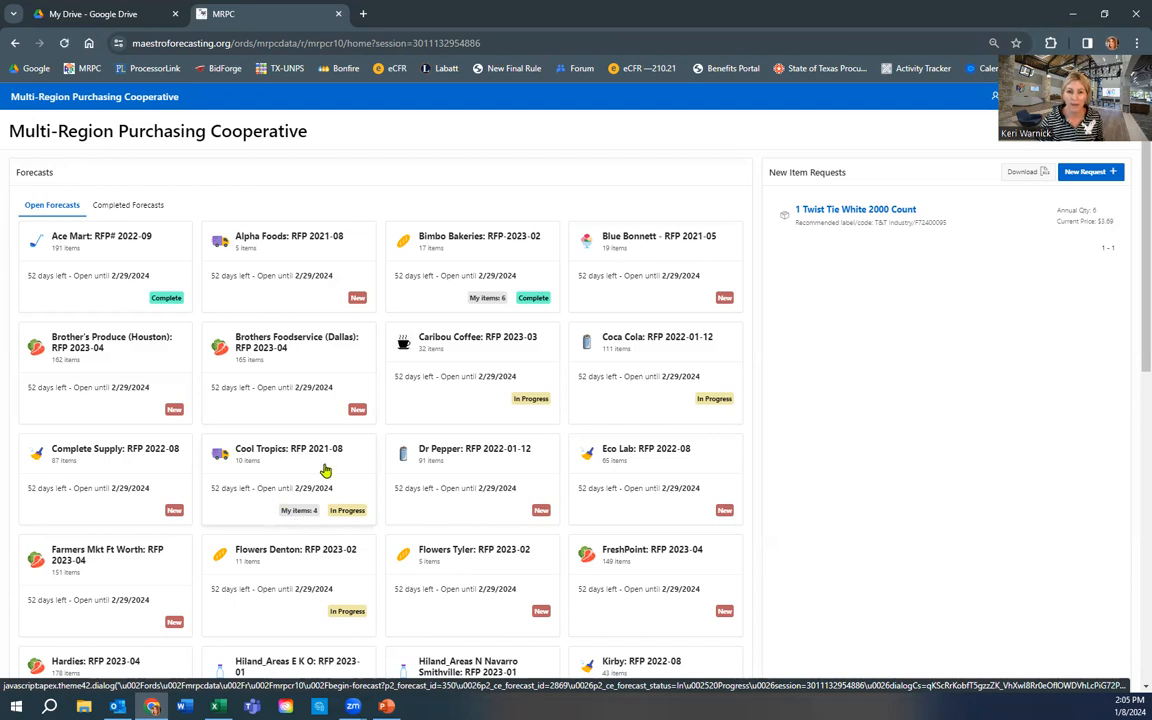
click(325, 470)
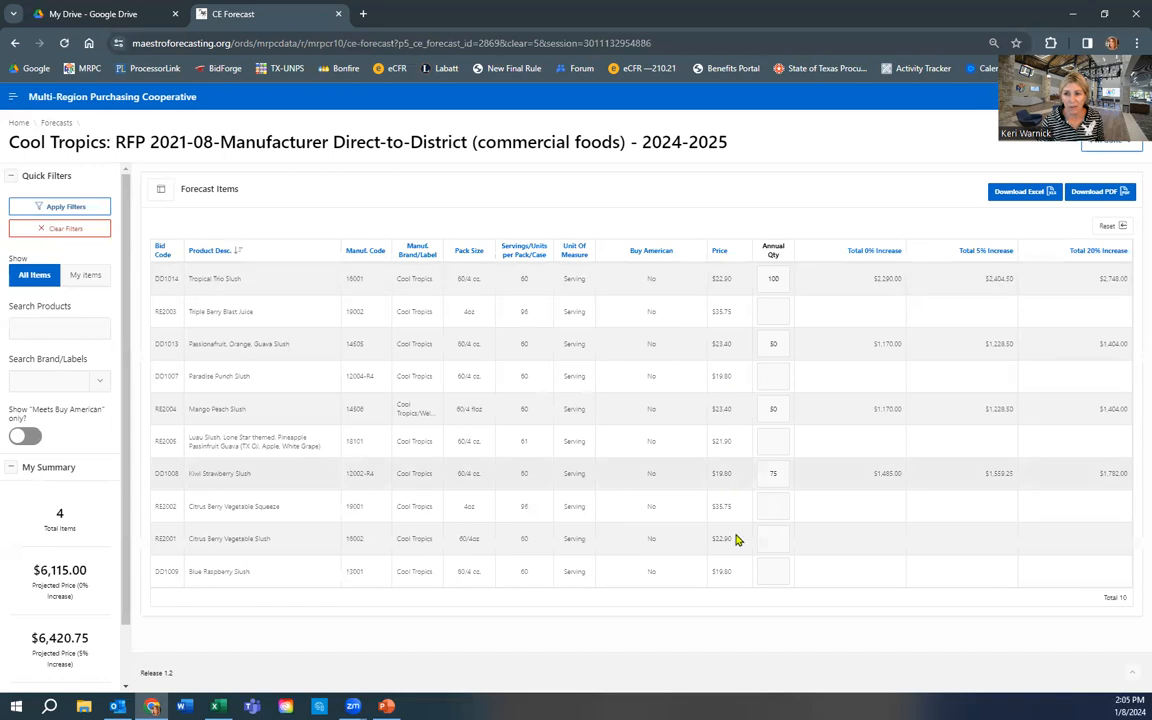
- Enter the annual quantity of 20 for Citrus Berry Vegetable Slush, totalling $458.00
click(771, 541)
text(25)
key(Return)
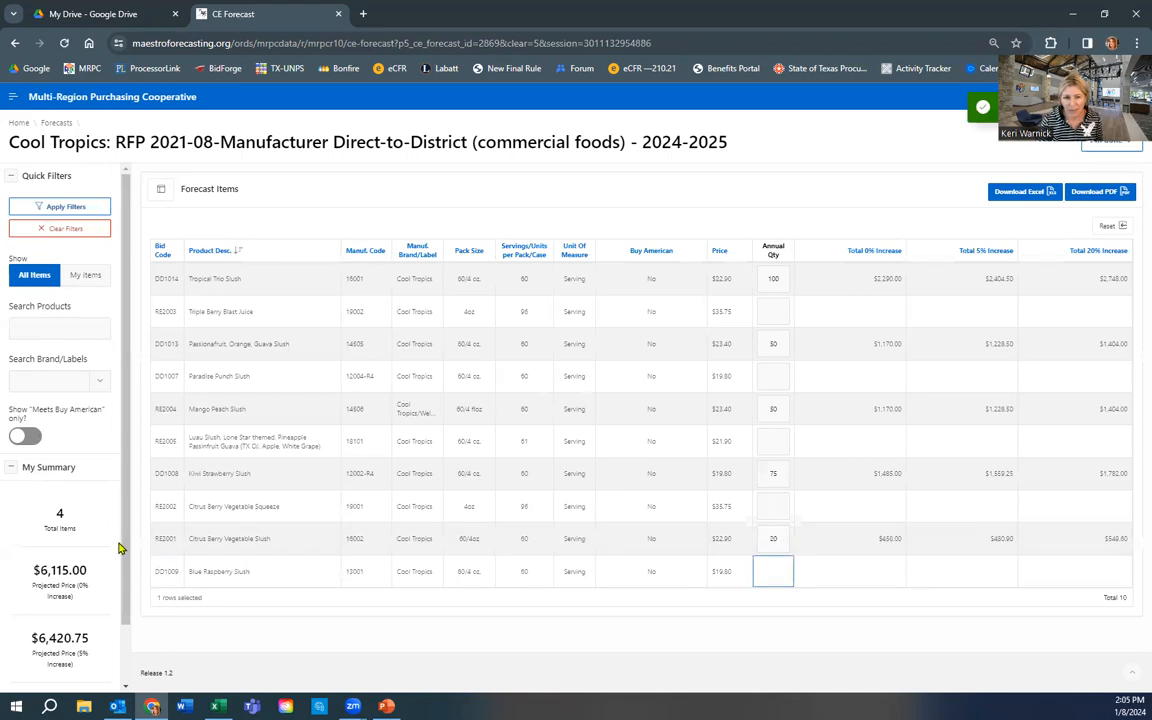
- Review My Summary and filter the list to only items with forecast quantities
drag(127, 541, 127, 635)
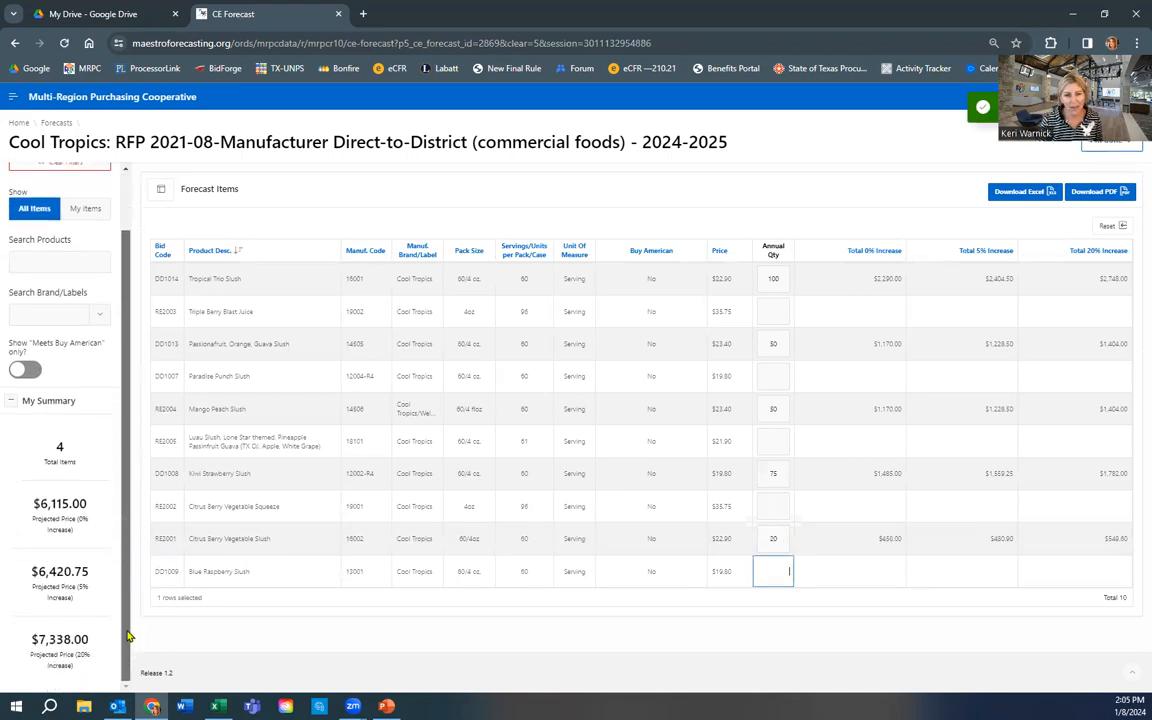
drag(92, 402, 24, 405)
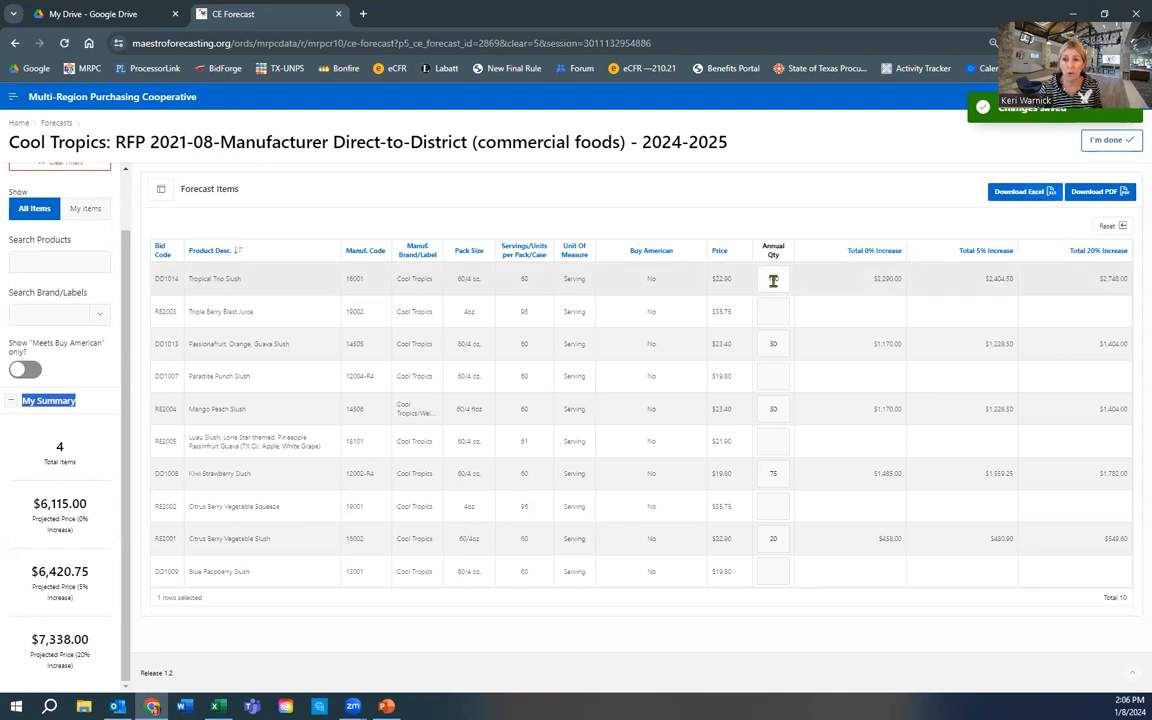
click(87, 211)
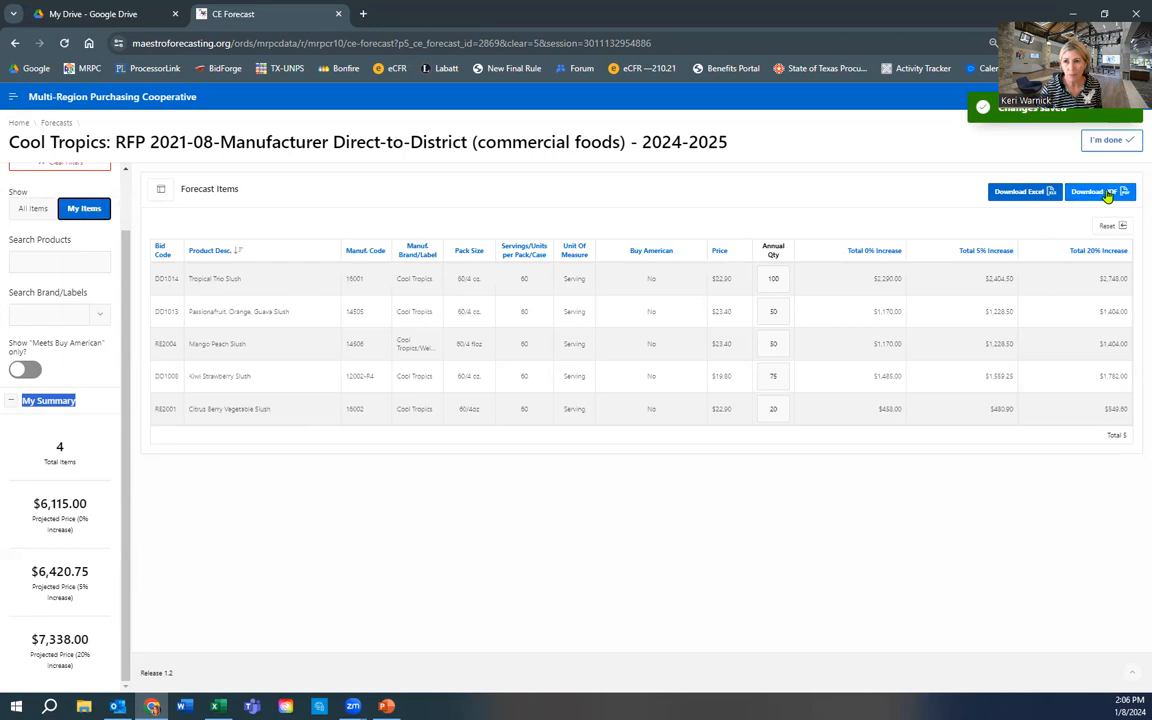
- Export the Cool Tropics forecast items as an xlsx workbook and open it in Excel
click(1015, 193)
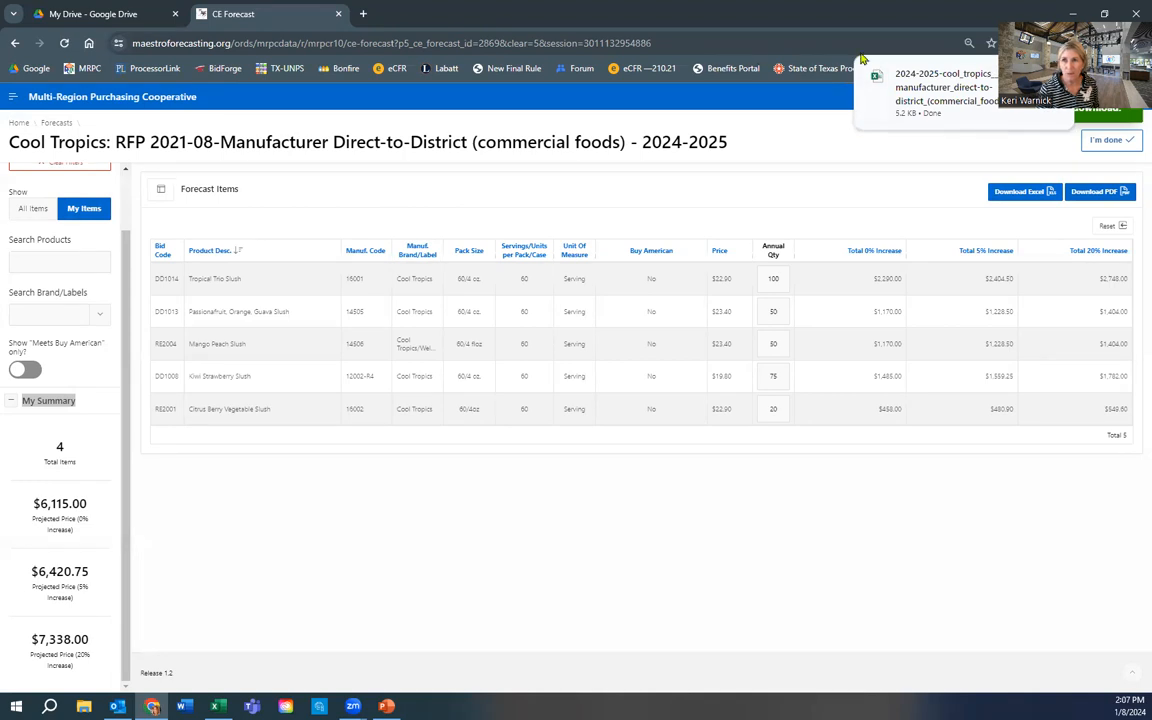
click(941, 87)
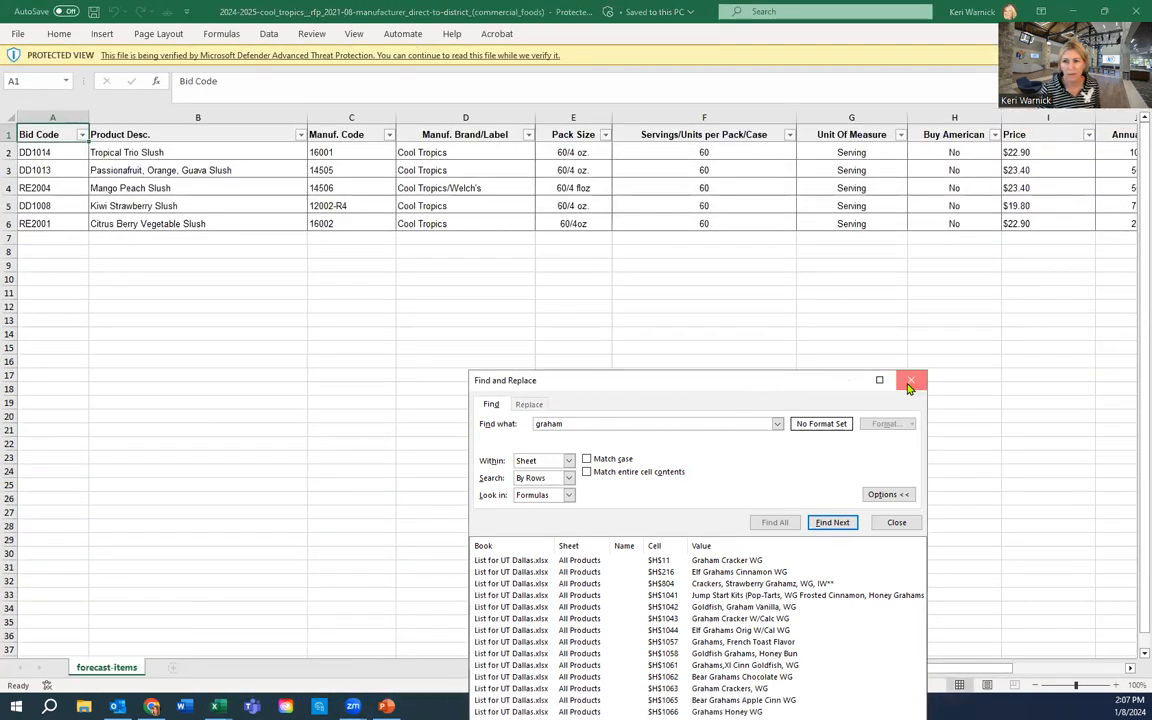
- Close Find and Replace, make header row 1 taller, and select the Annual Qty column
click(910, 384)
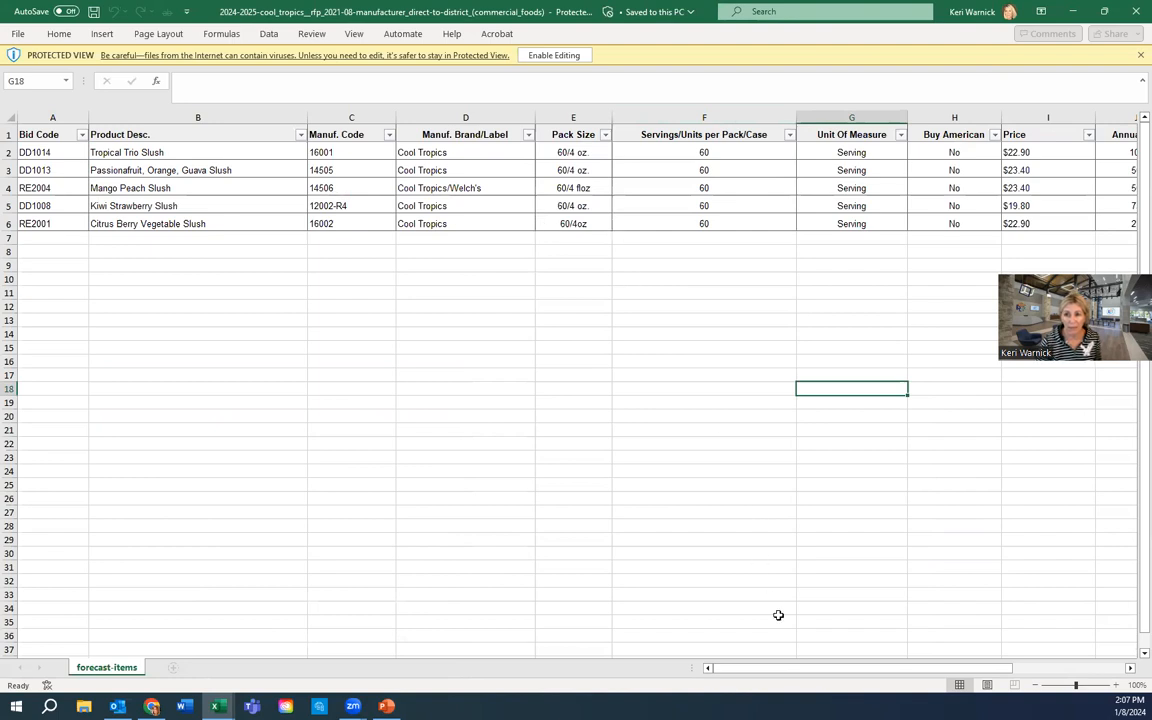
drag(799, 669, 913, 668)
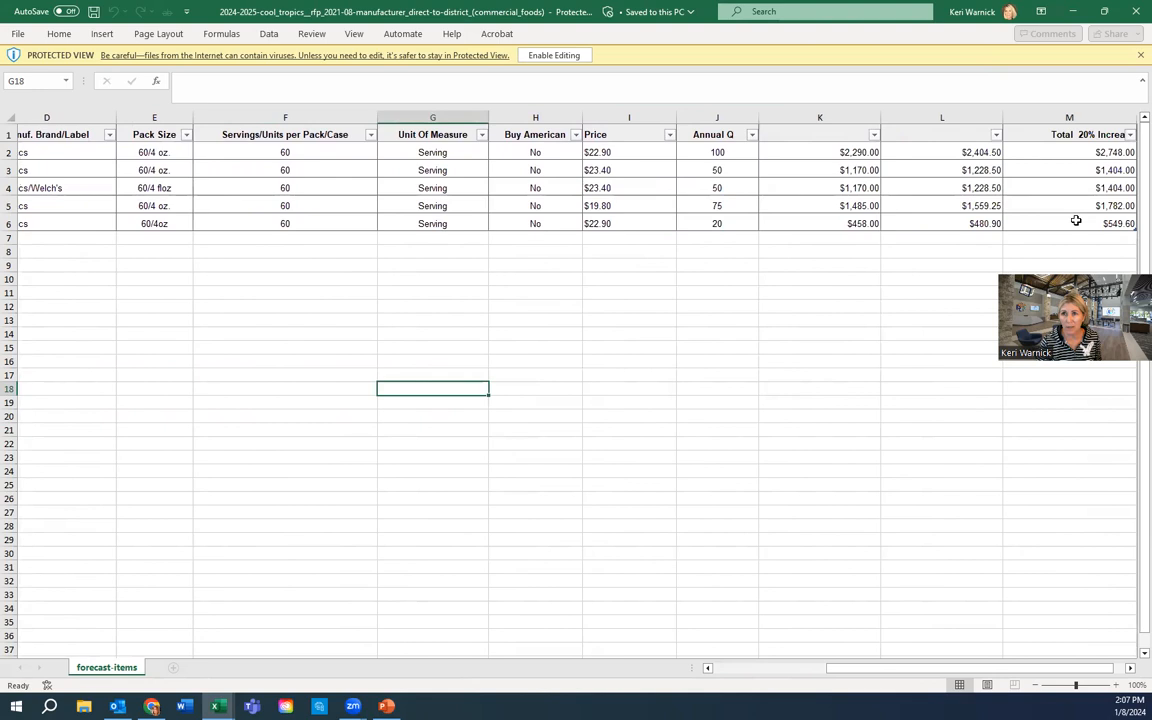
drag(6, 143, 6, 181)
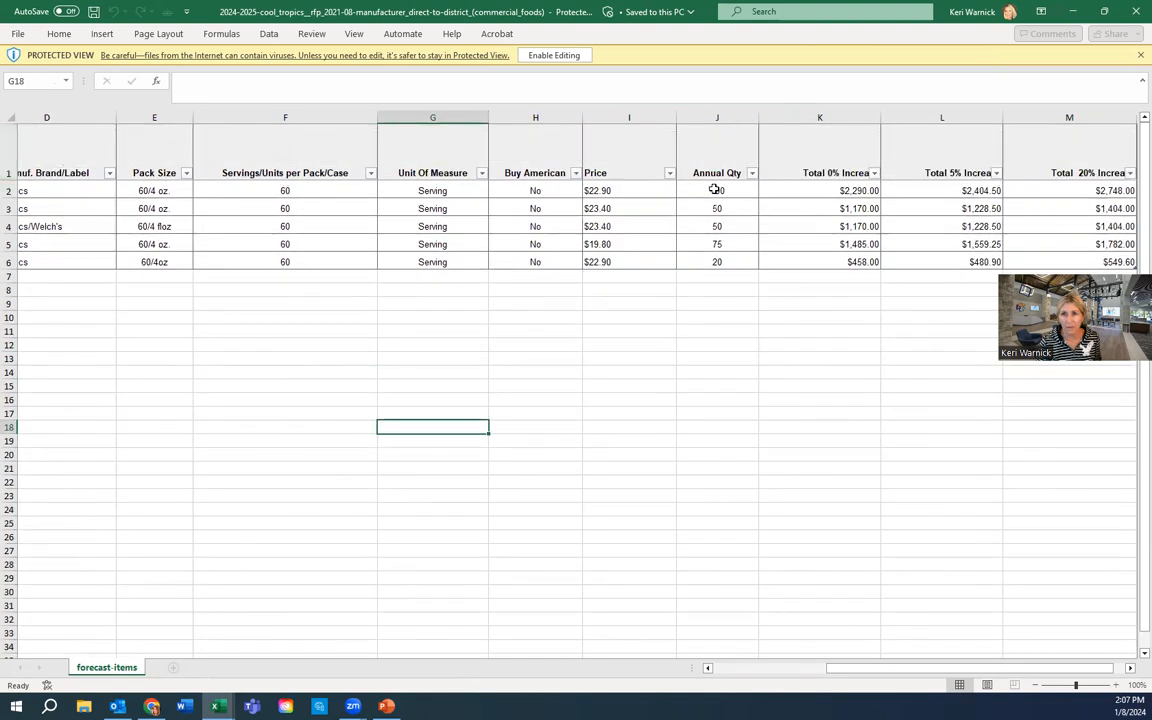
click(716, 117)
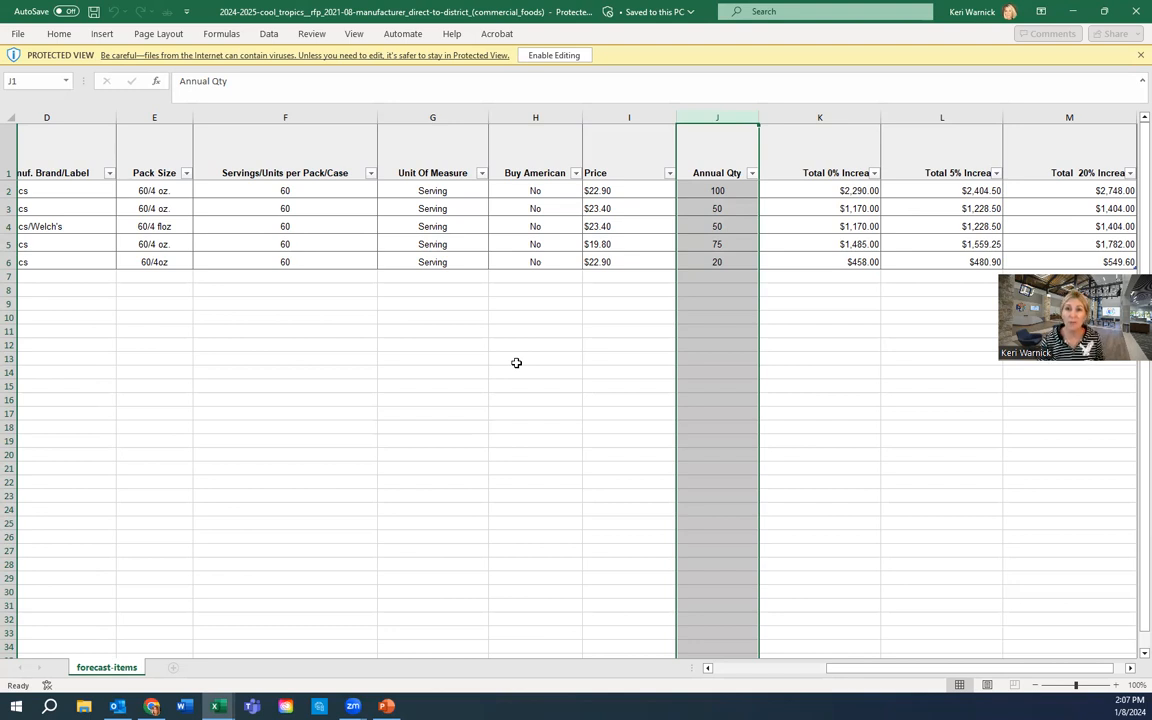
- Minimize the forecast items and List for UT Dallas workbooks, then mark the forecast done
click(1073, 12)
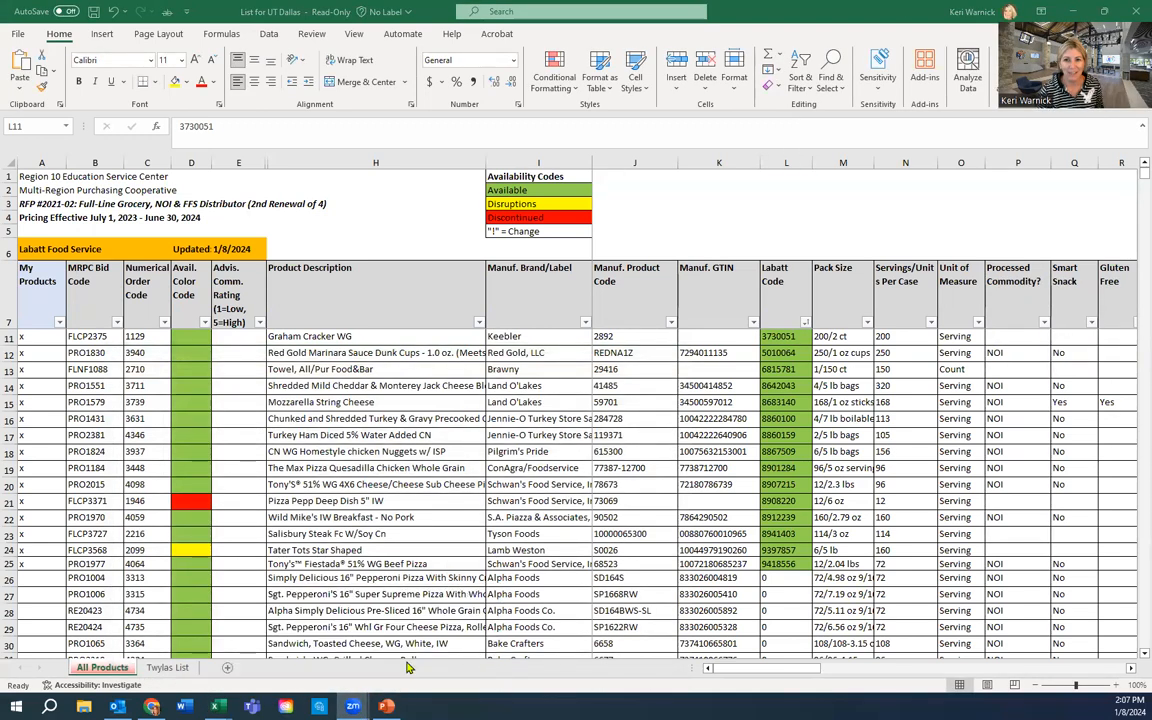
click(1073, 11)
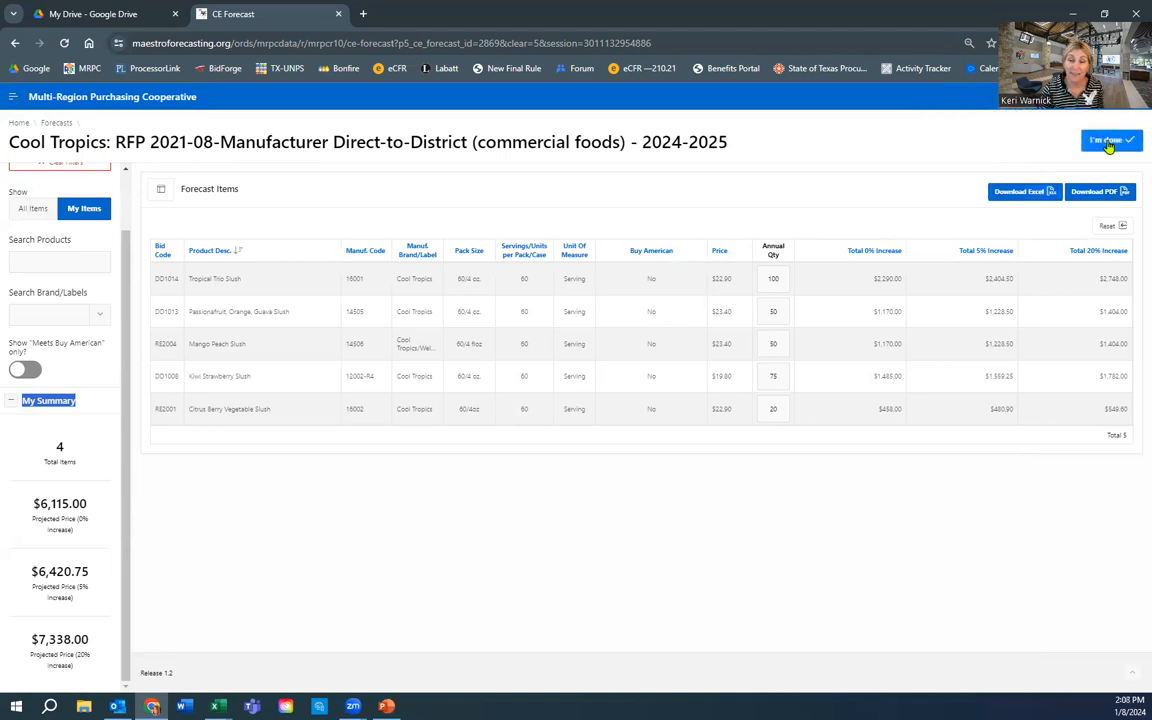
click(1108, 142)
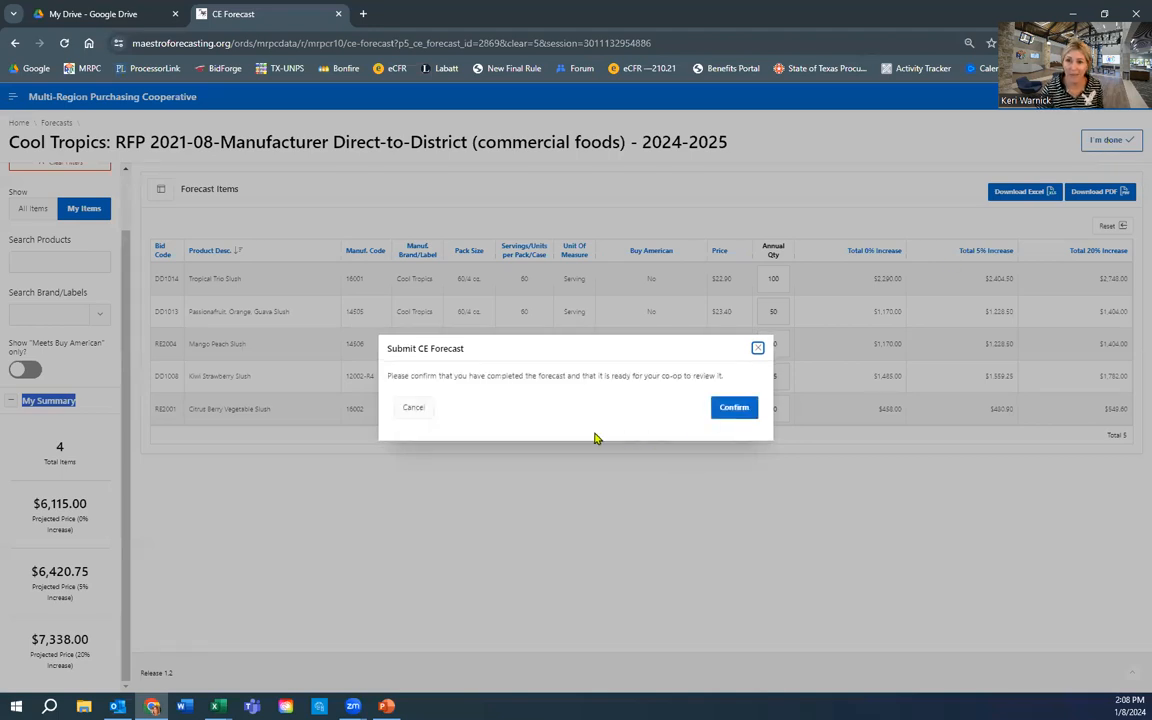
- Confirm the Cool Tropics forecast is complete and ready for co-op review
click(736, 408)
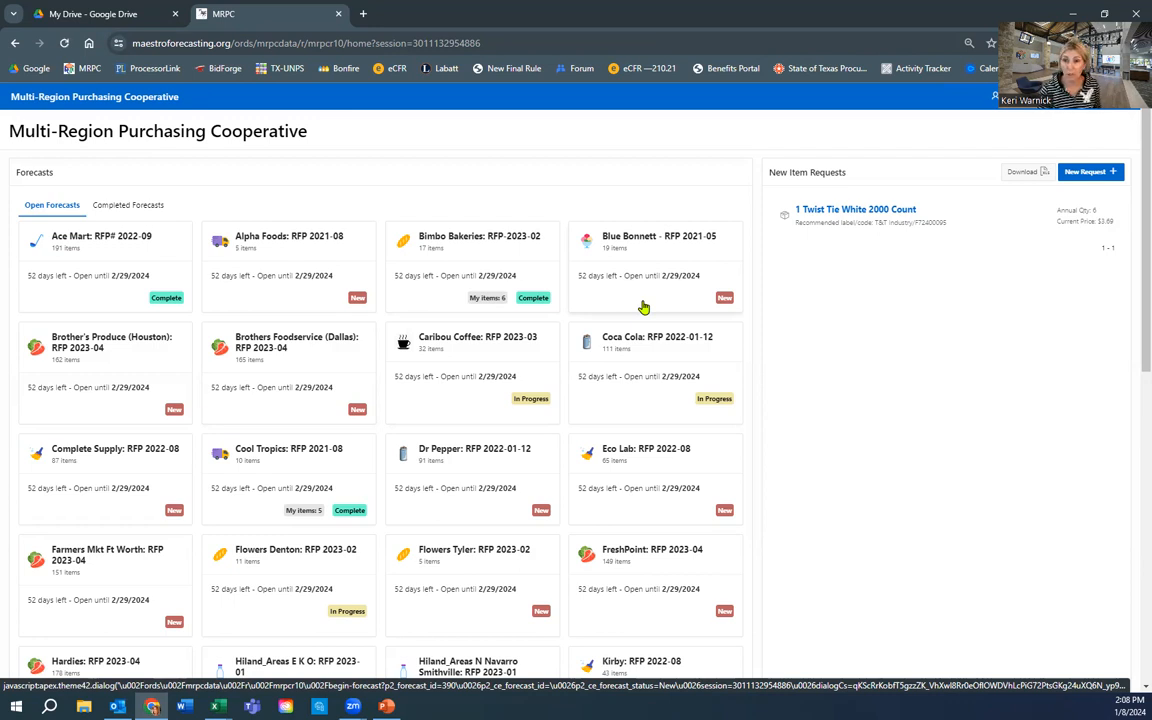
- Start a blank request from the New Item Requests panel with New Request +
drag(850, 178, 773, 175)
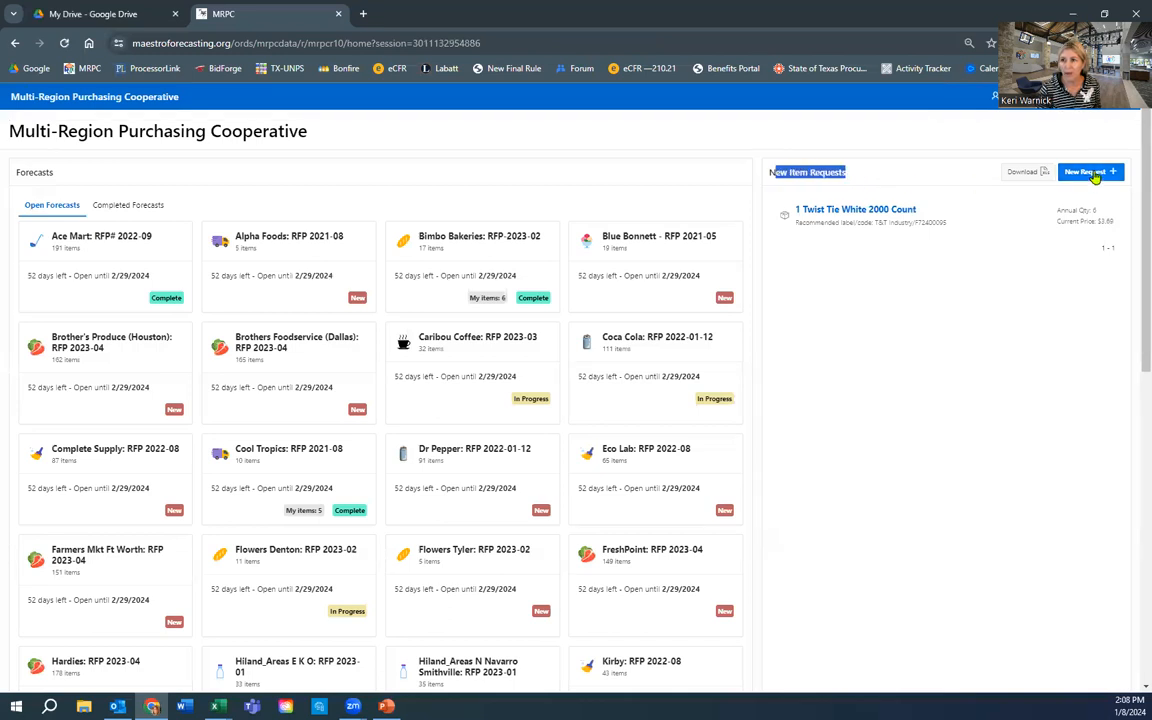
click(1090, 172)
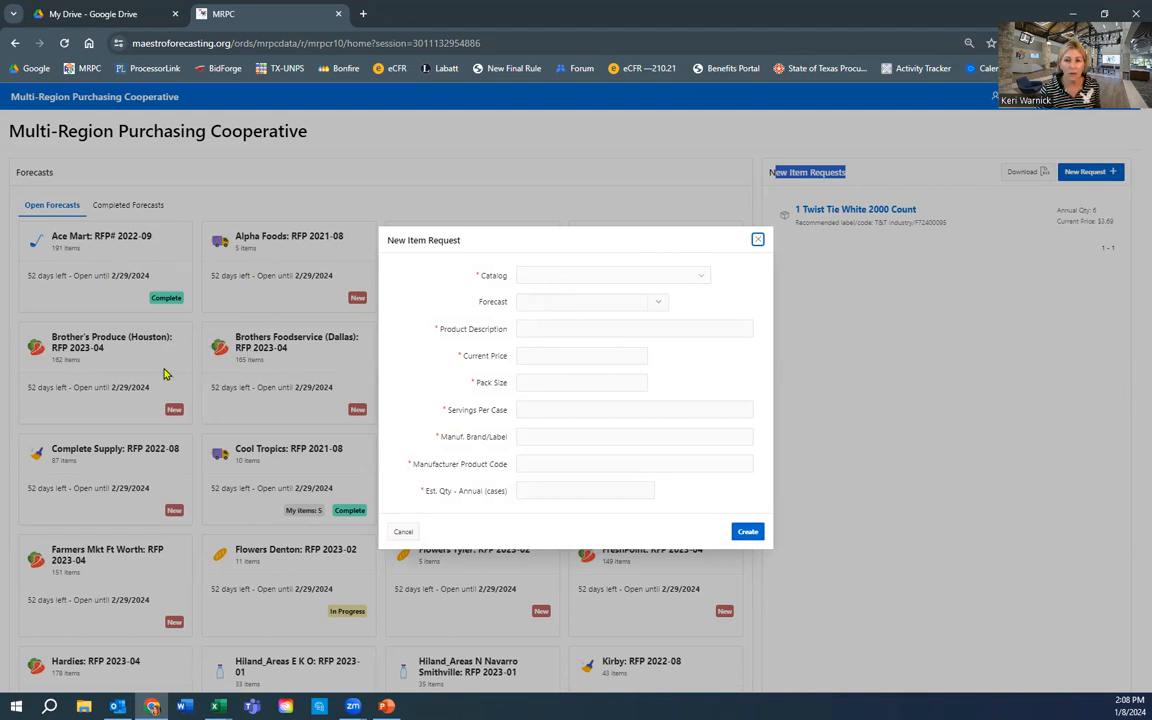
- Choose catalog Ice Cream and forecast Klement: RFP 2021-05 (43 items) for the request
click(702, 281)
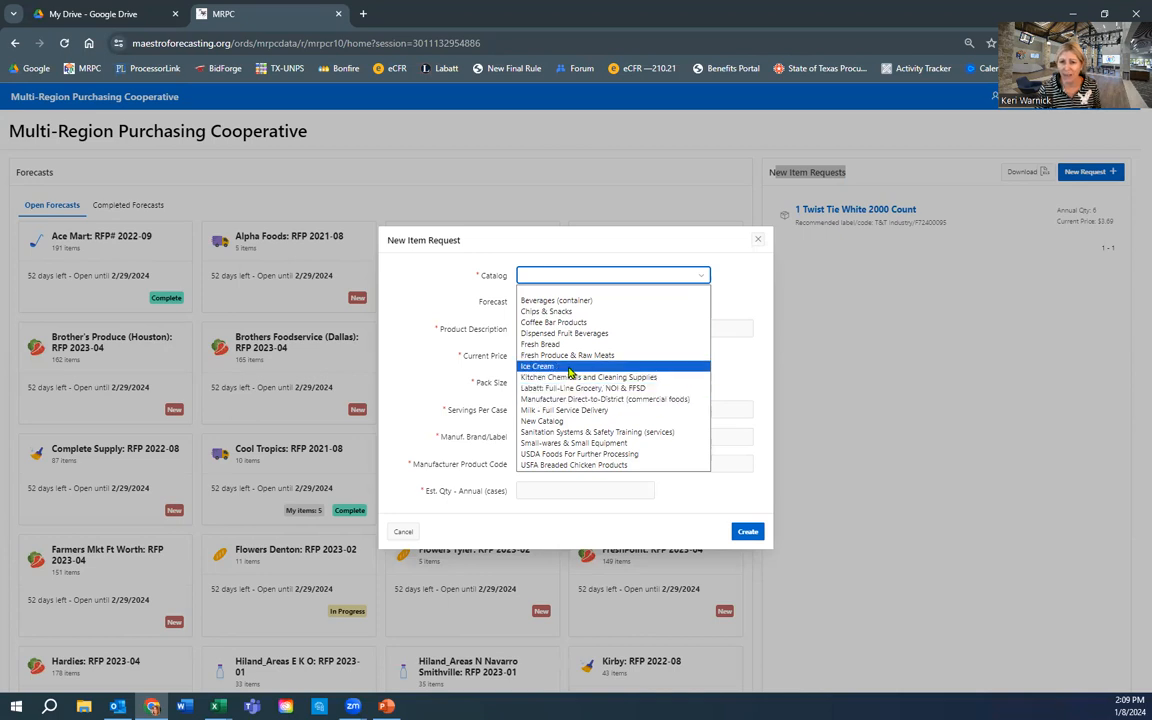
click(566, 367)
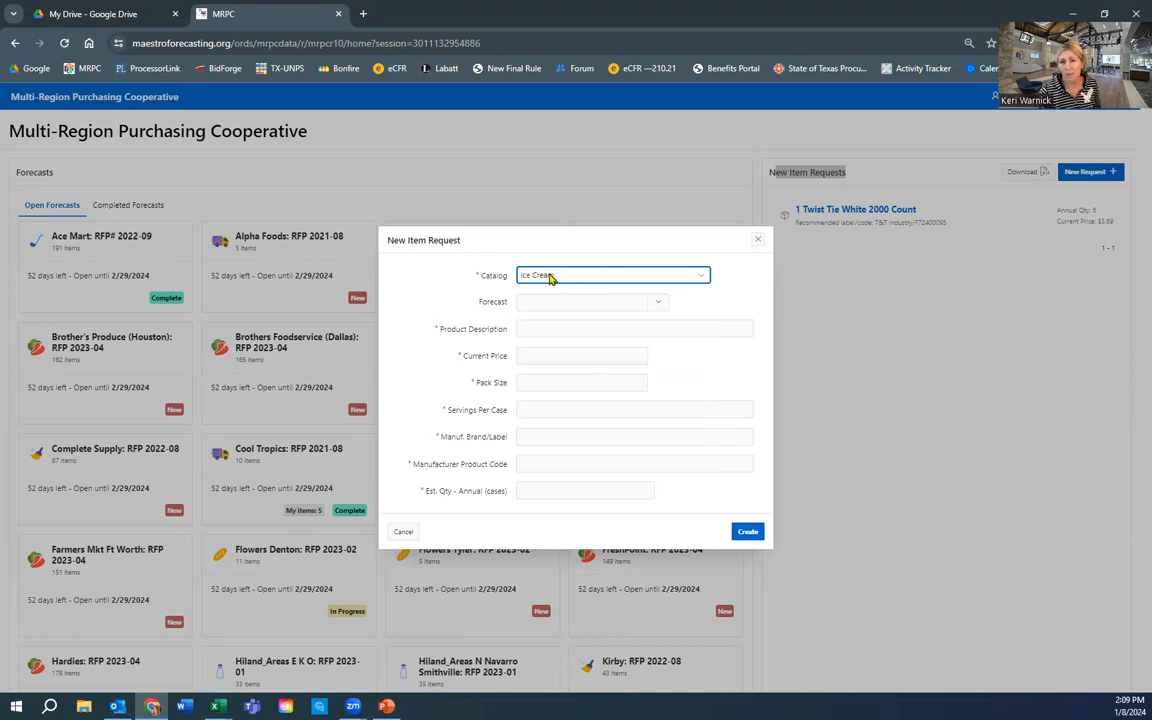
click(657, 303)
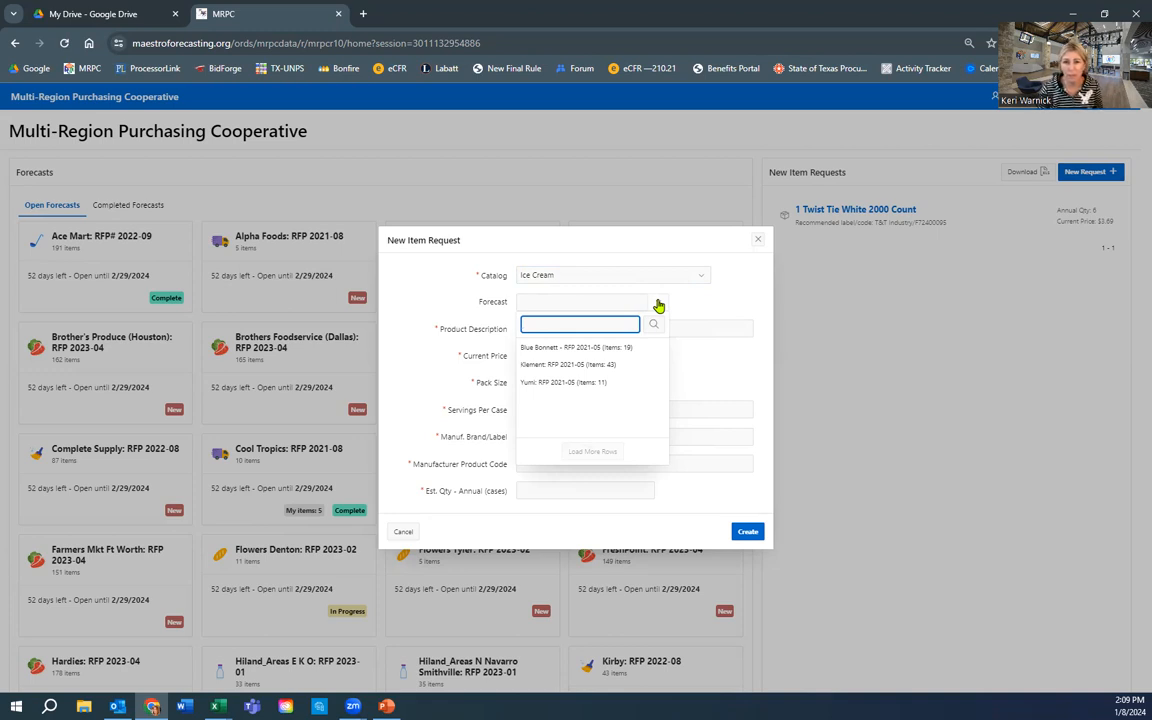
click(582, 364)
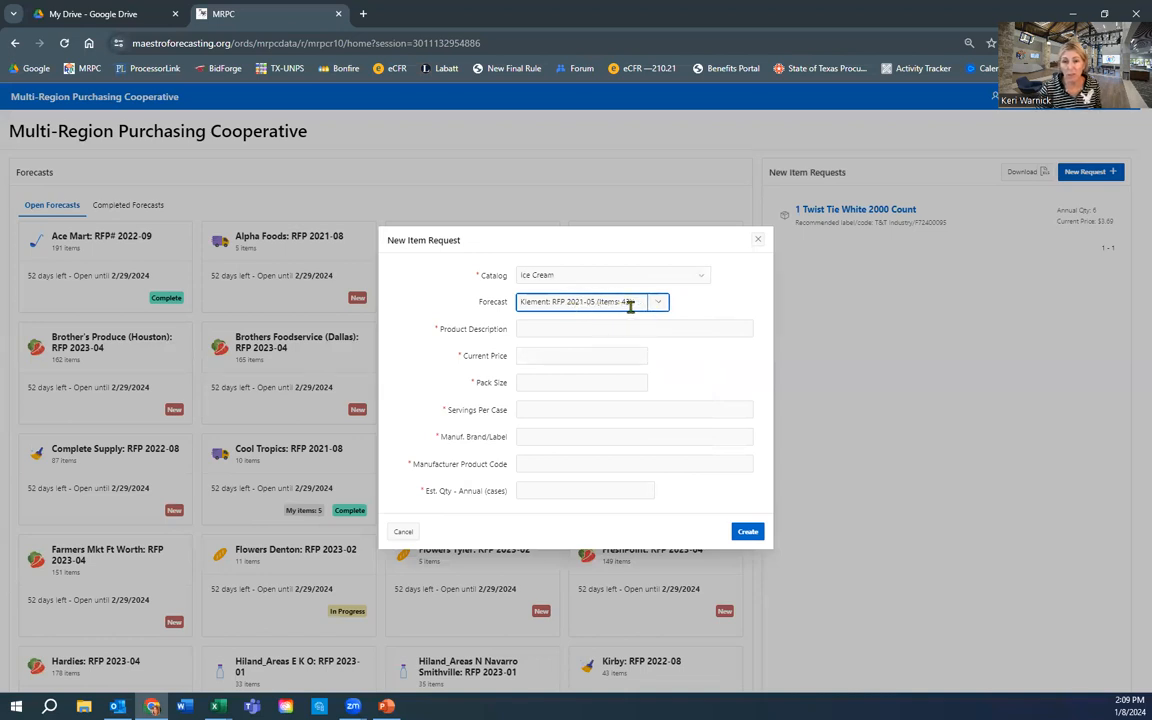
- Enter product Orange Dreamsicle, price 10, pack size 24 ea and 24 servings per case
click(530, 327)
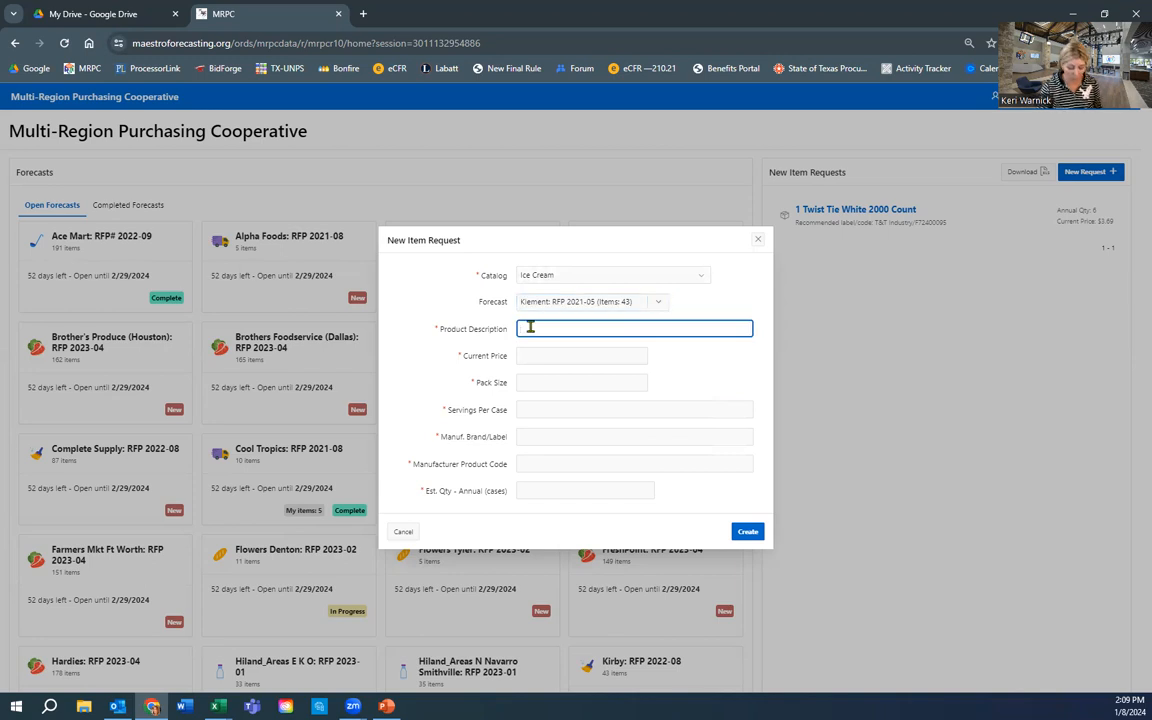
text(Orange)
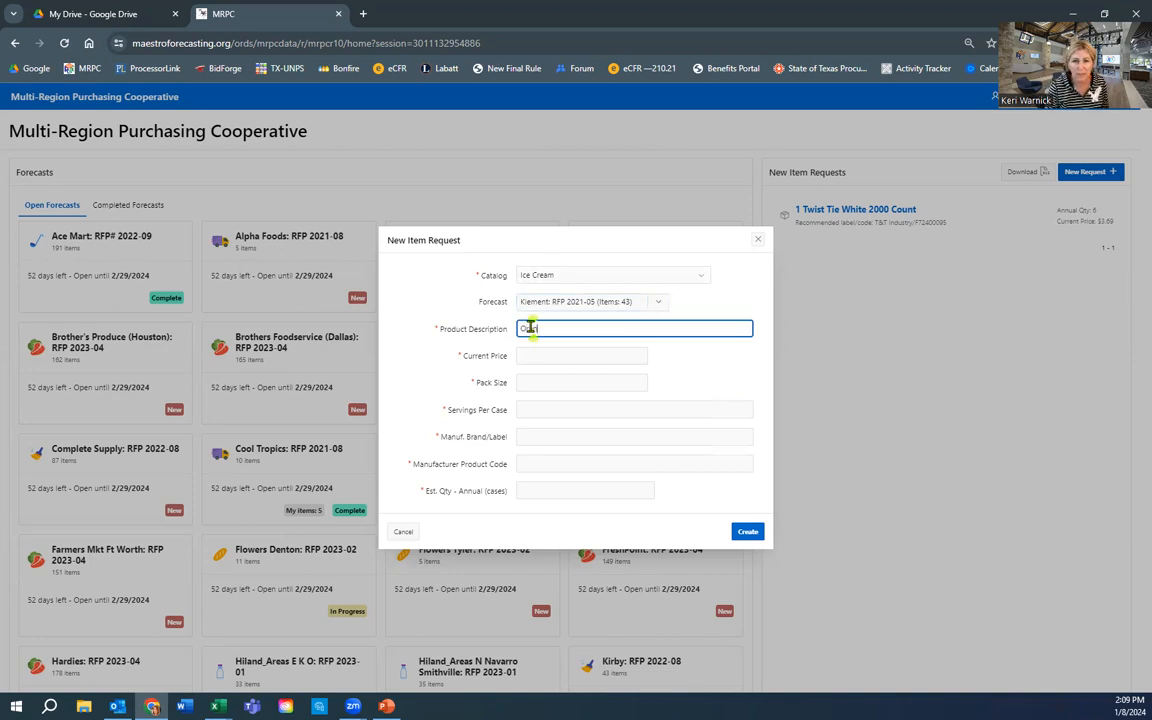
text( Dr)
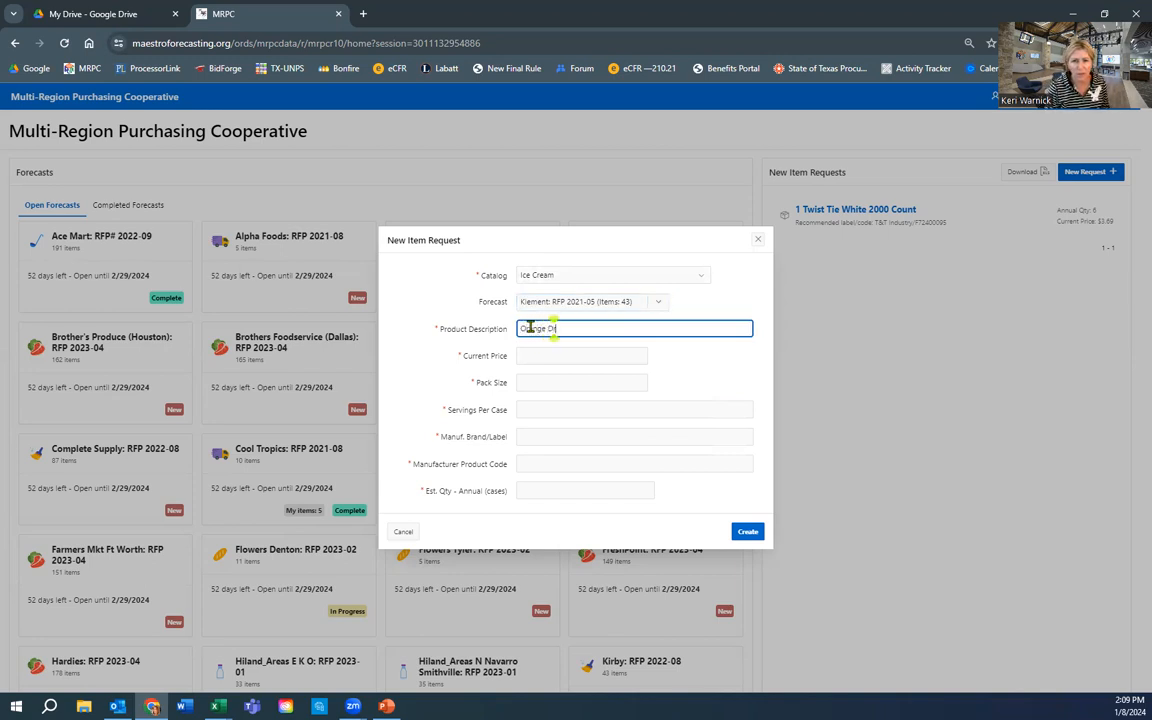
text(eamsicle)
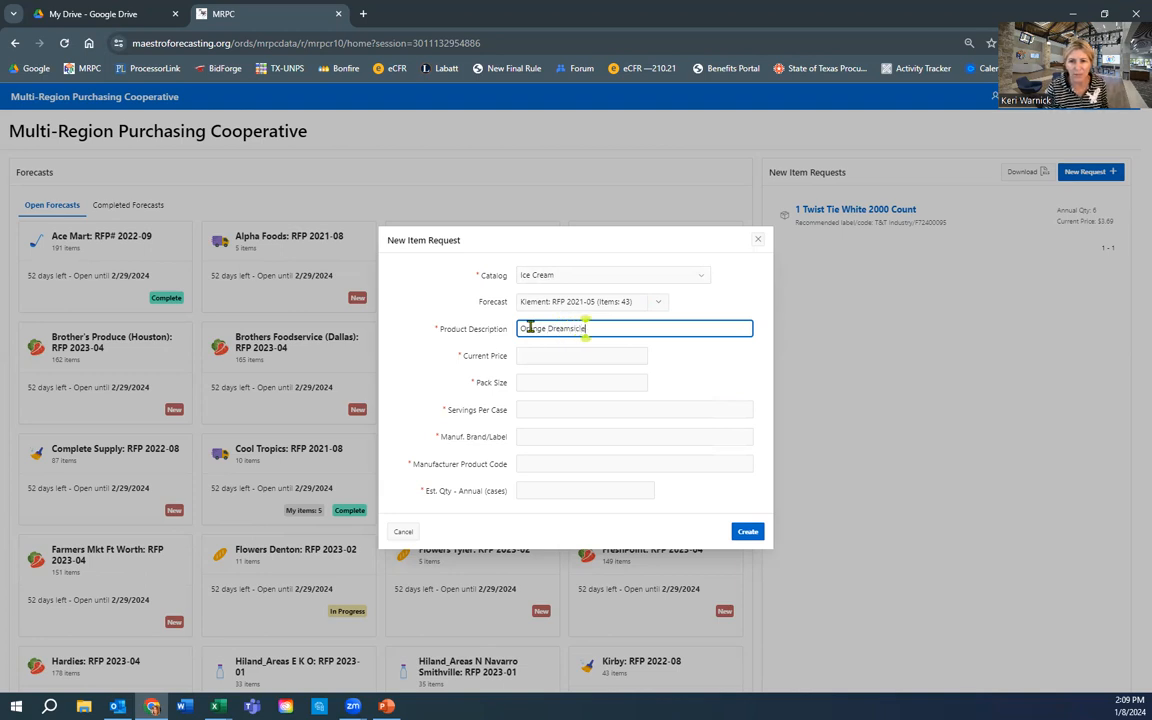
key(Tab)
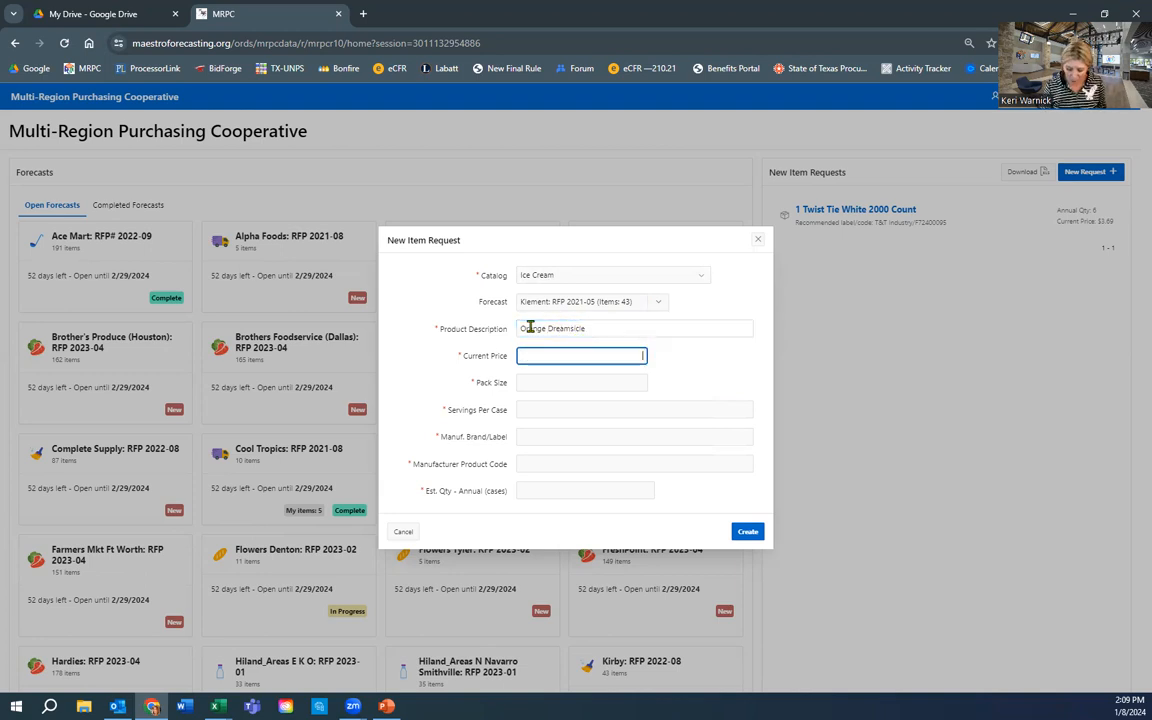
text(10)
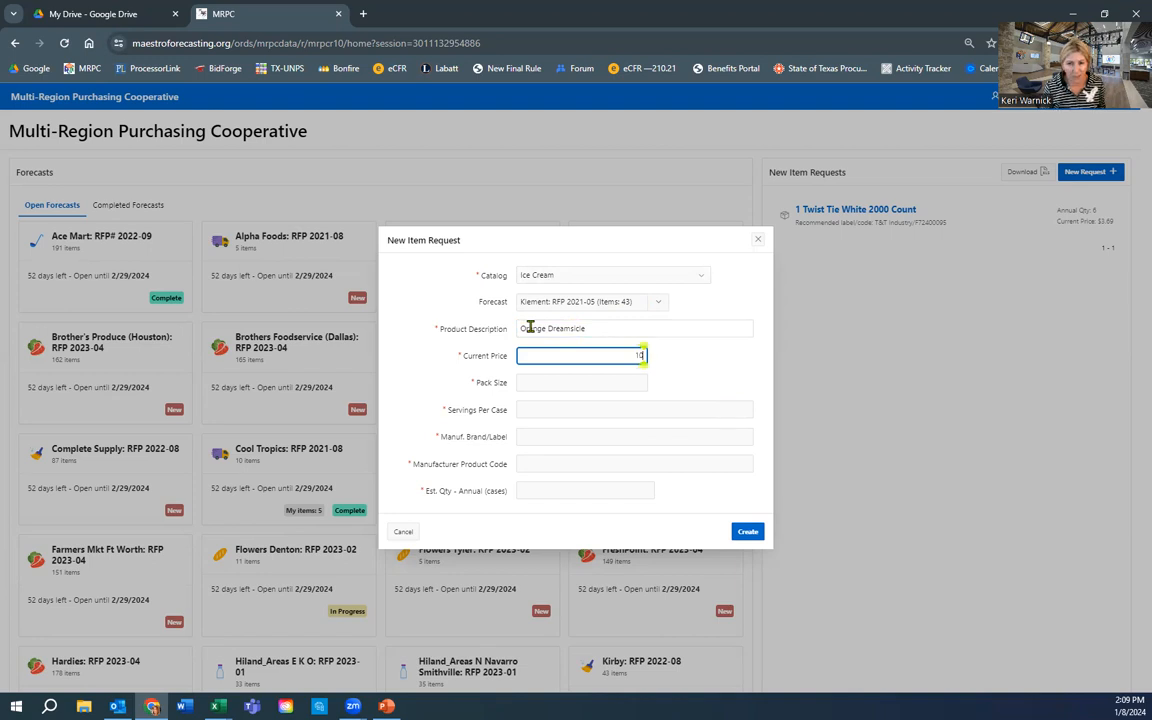
key(Tab)
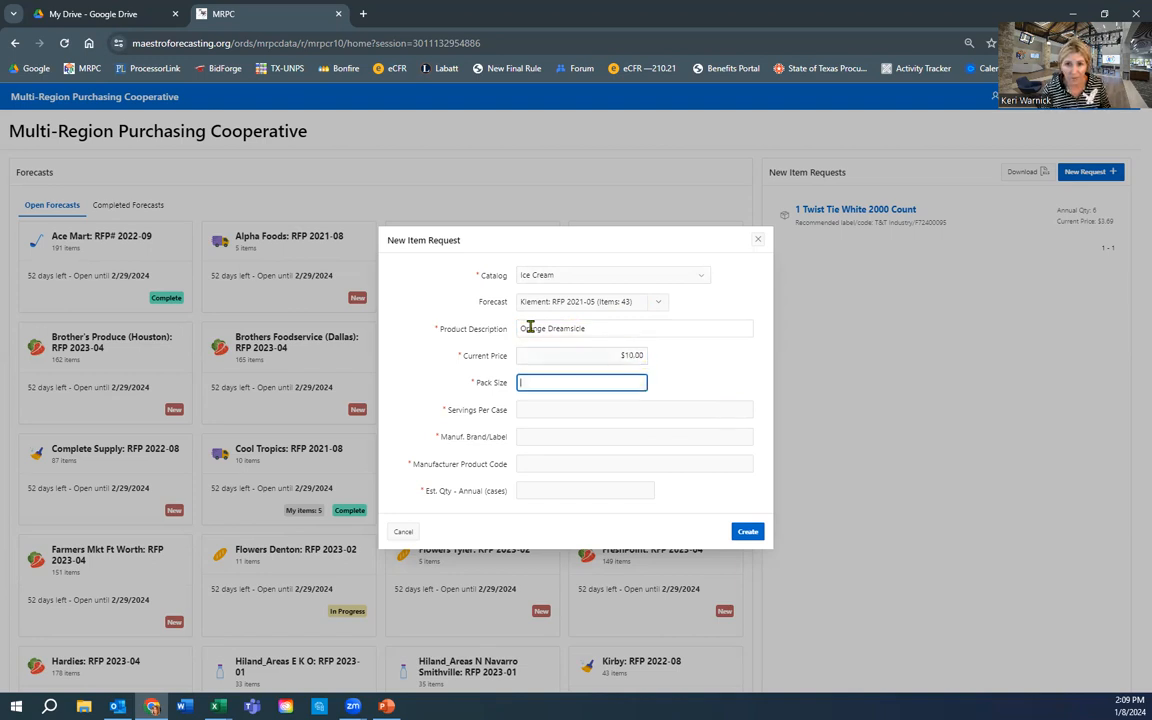
text(24 ea)
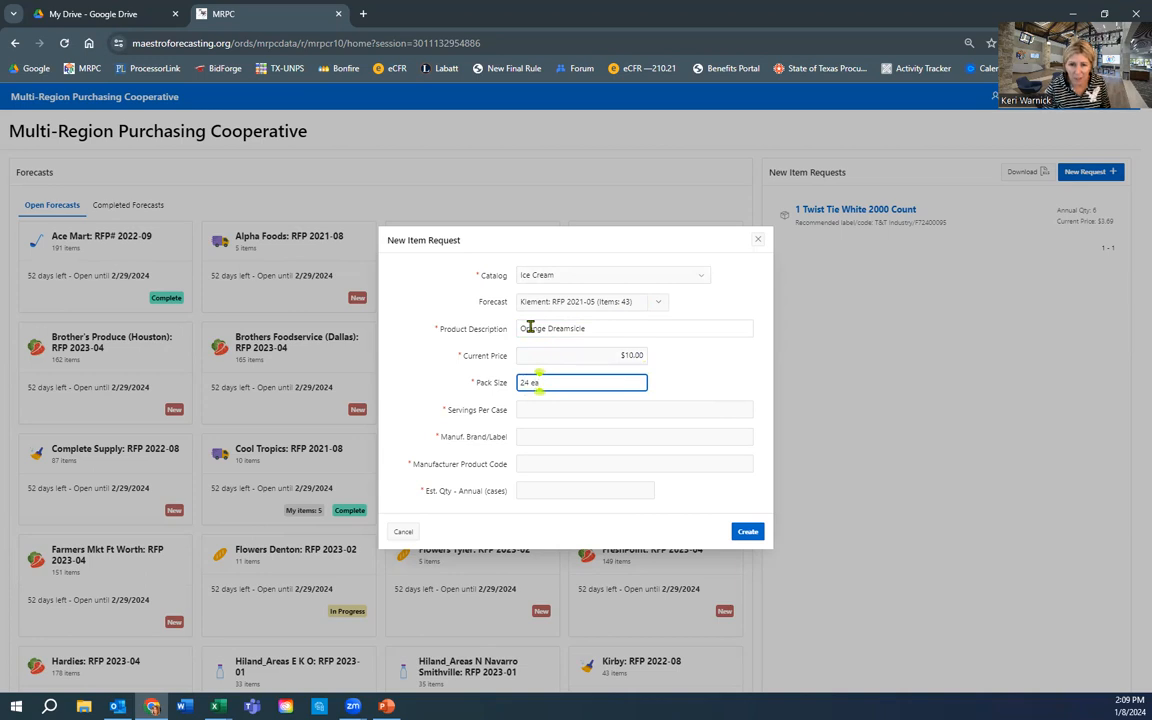
key(Tab)
text(24)
- Add brand Any Brand, product code 123456 and 200 annual cases, then create the request
key(Tab)
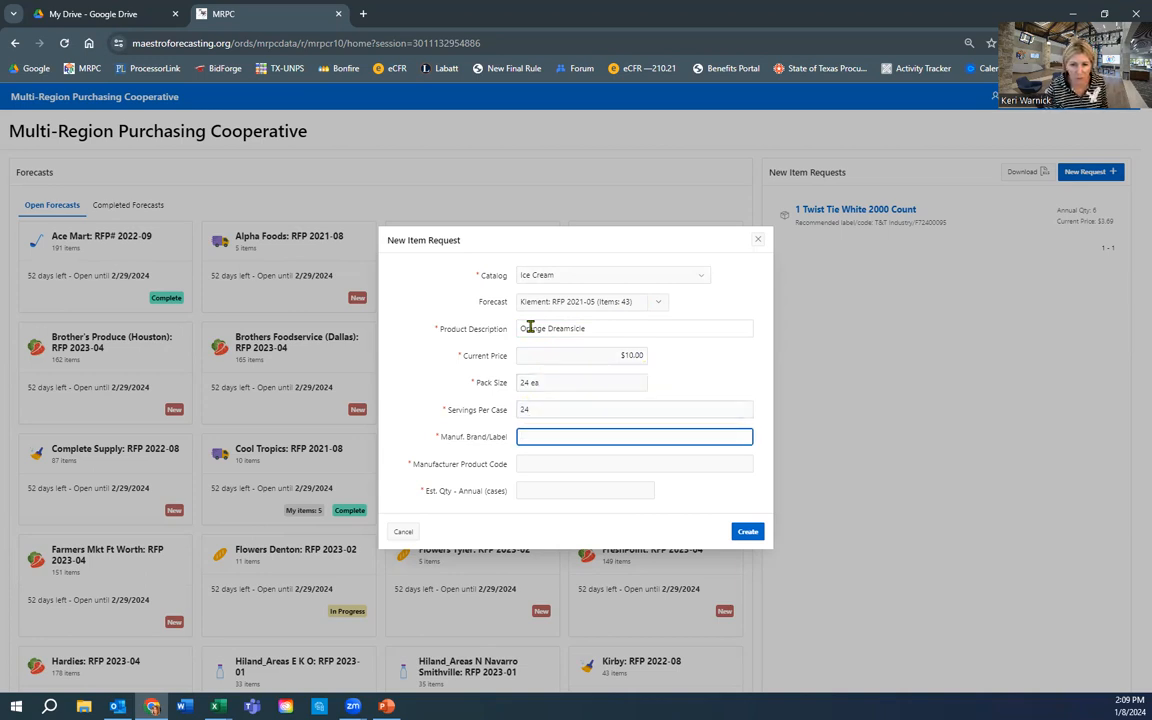
text(A)
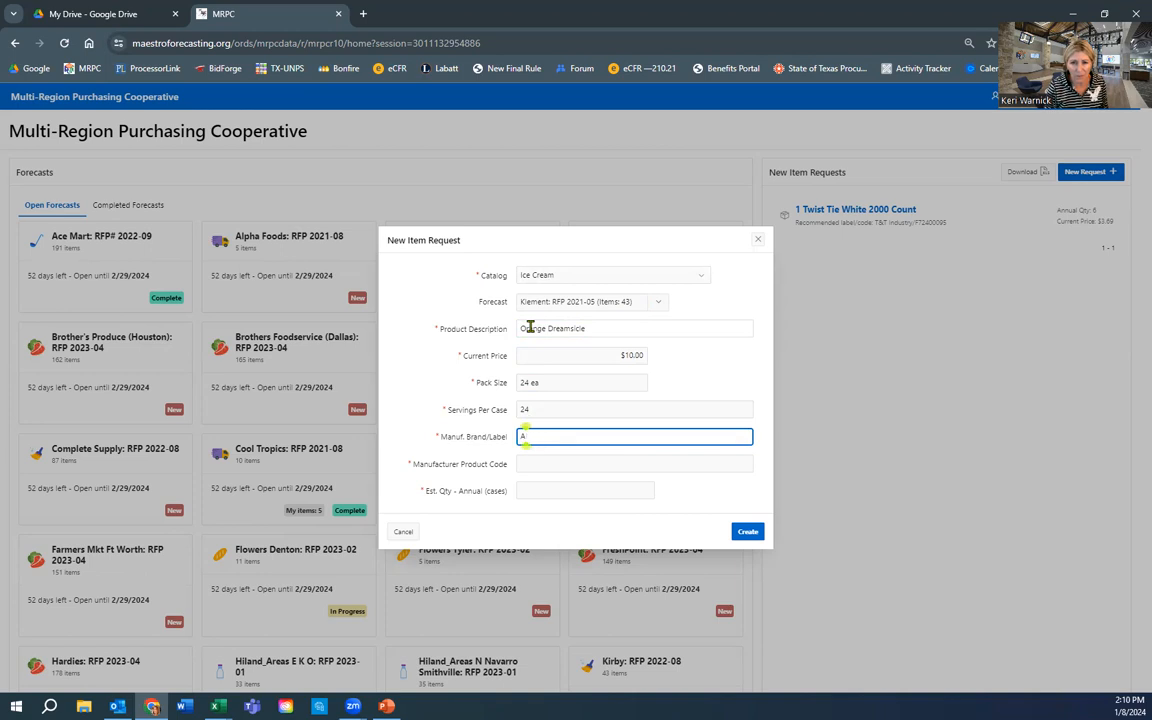
text(ny Brand)
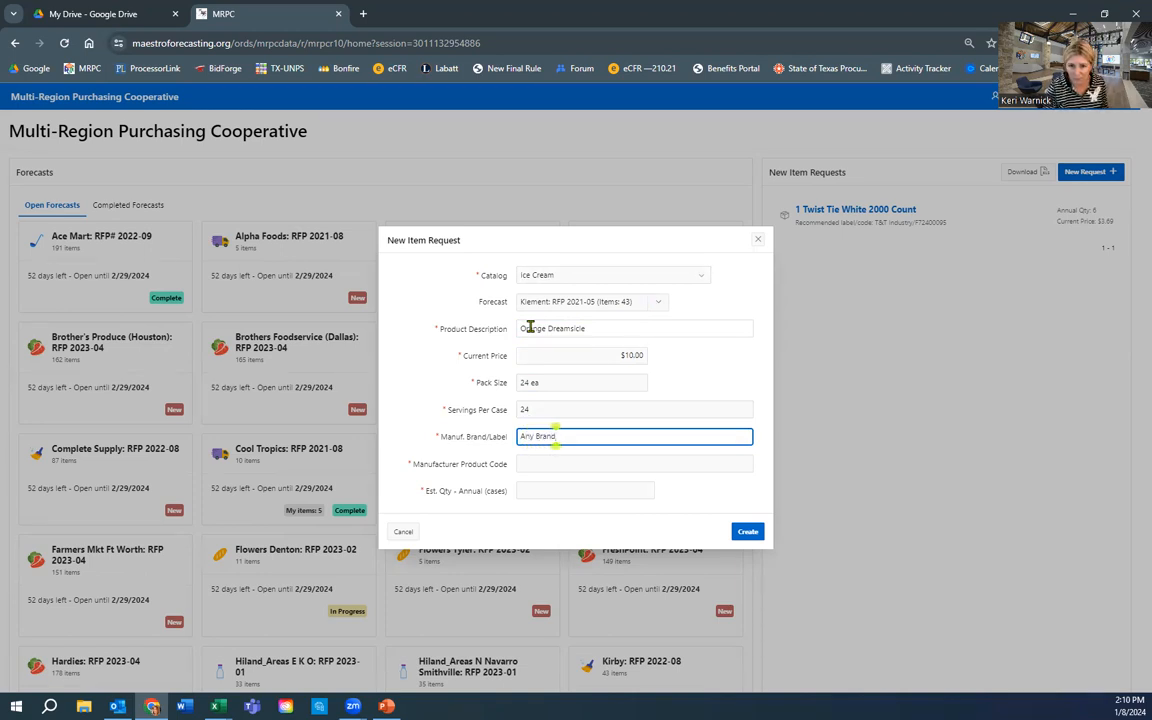
click(531, 464)
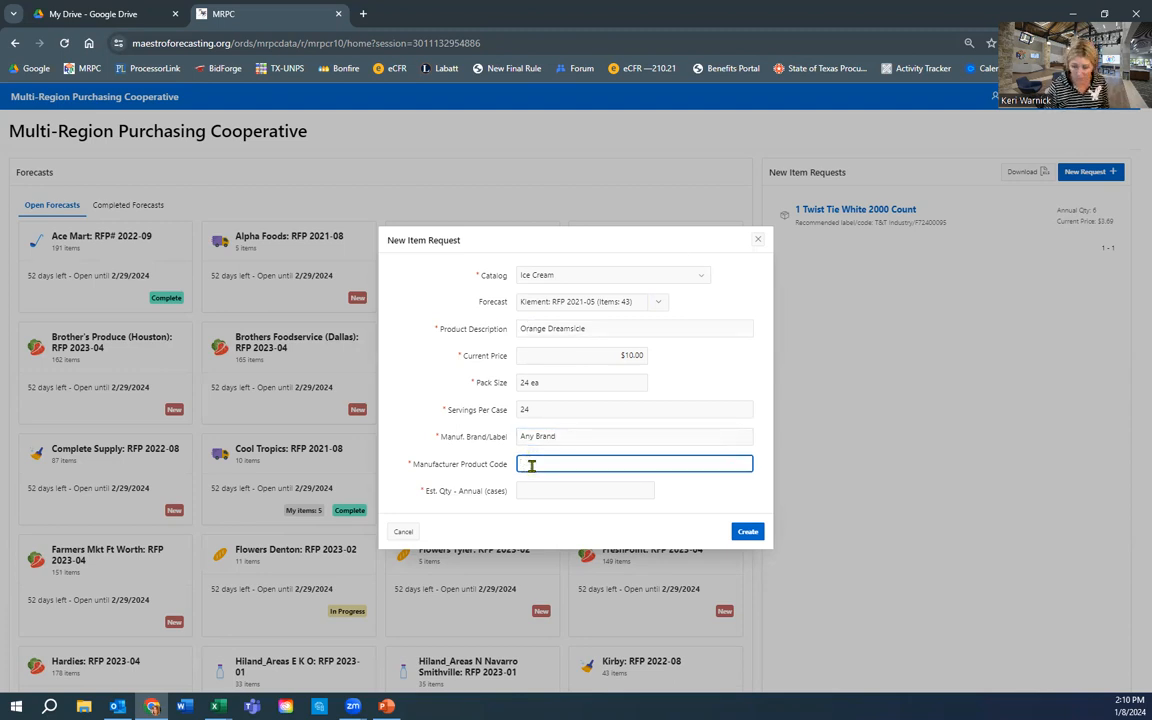
text(123456)
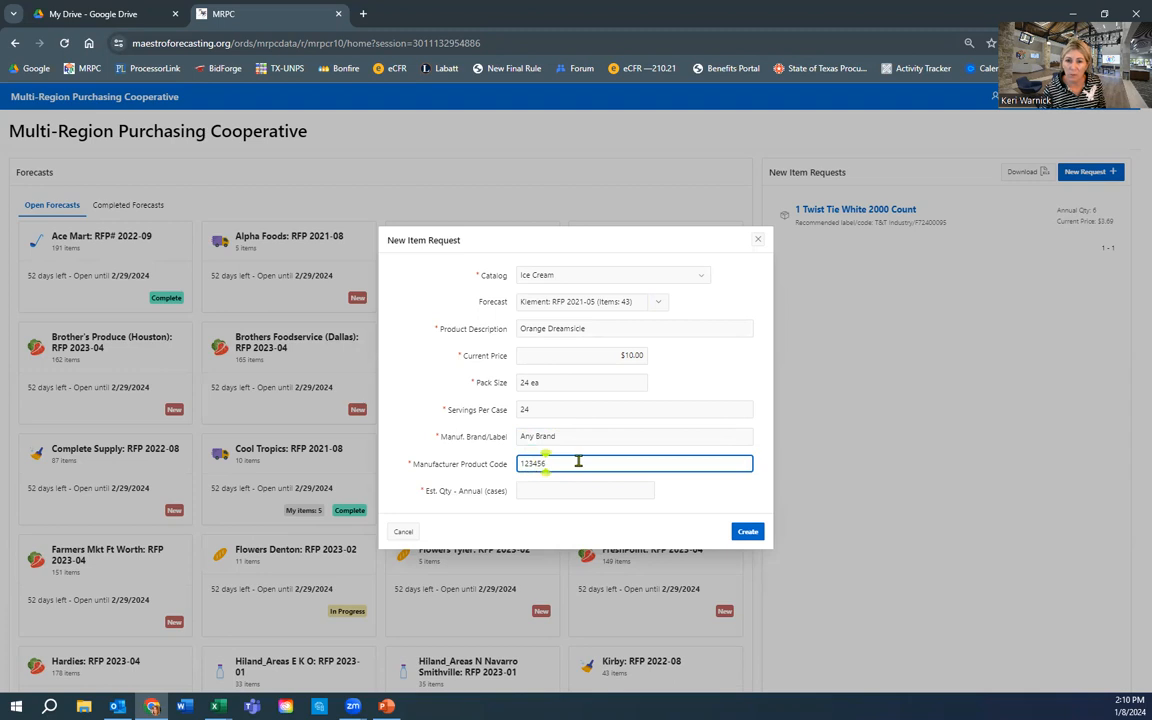
click(537, 491)
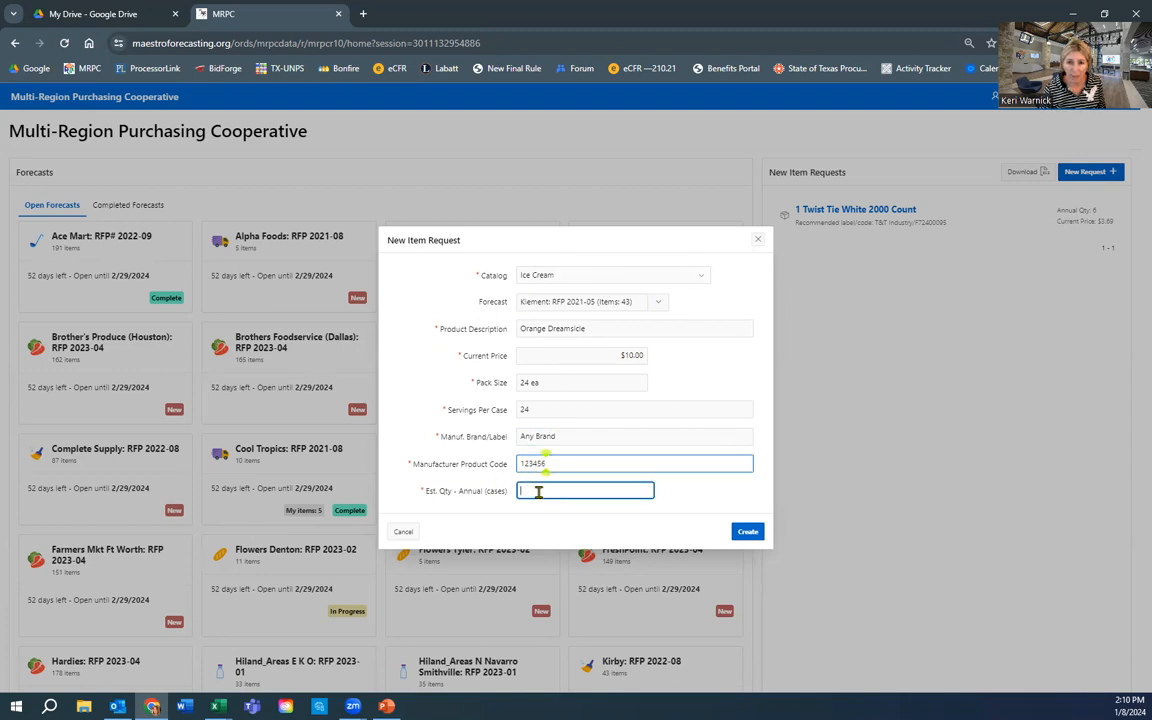
text(200)
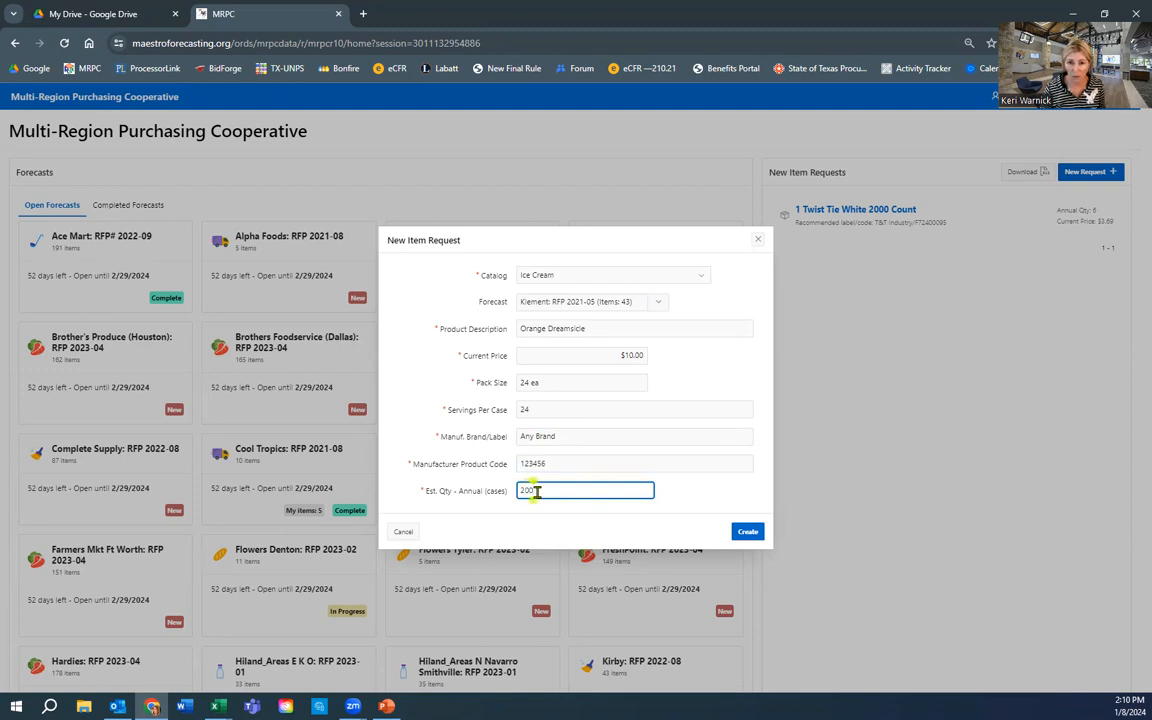
click(748, 533)
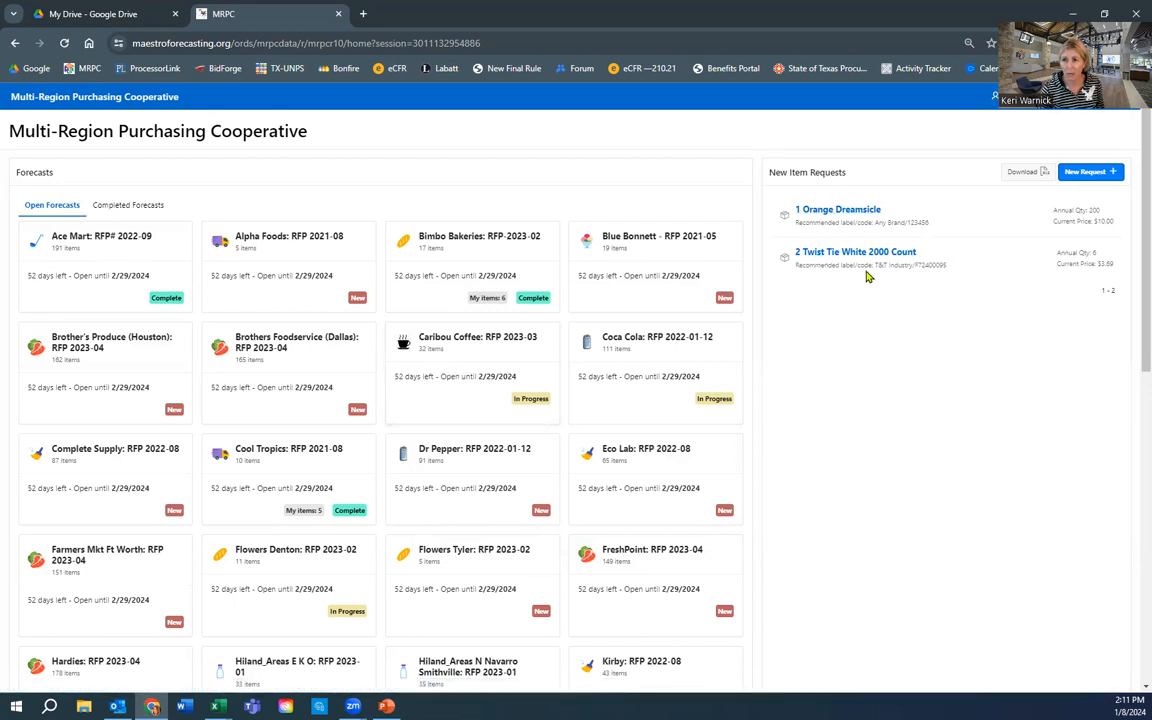
- Download the New Item Requests list as a CSV and open it in Excel
click(1025, 174)
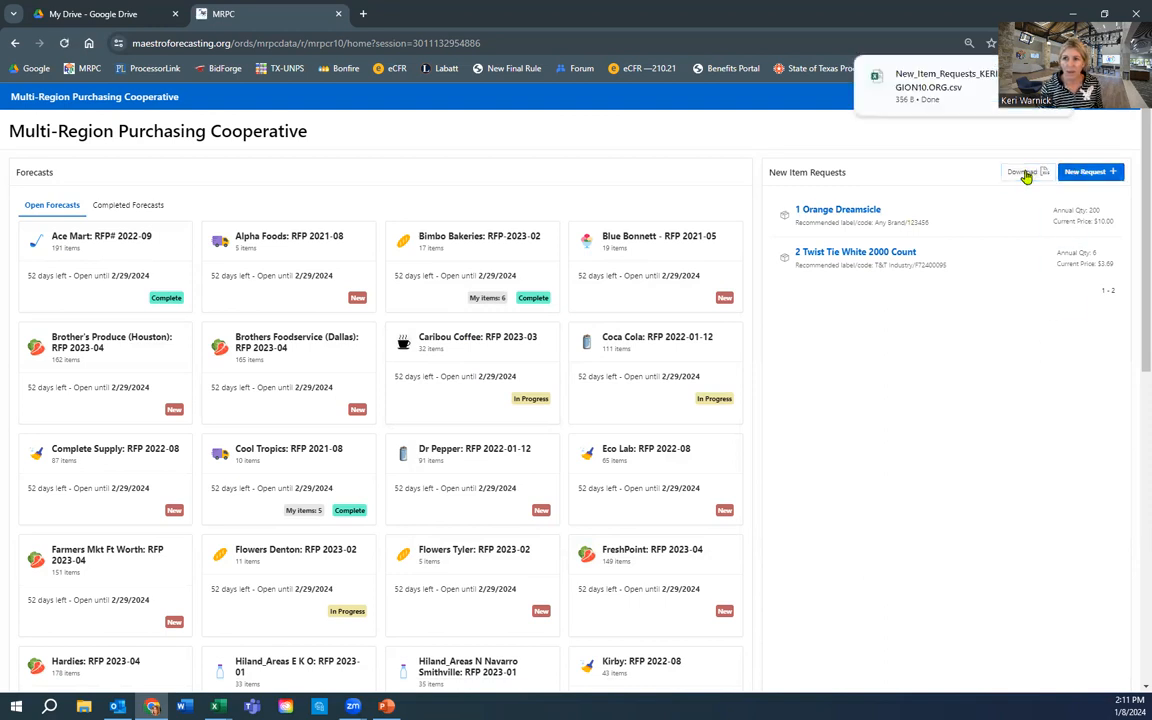
click(983, 88)
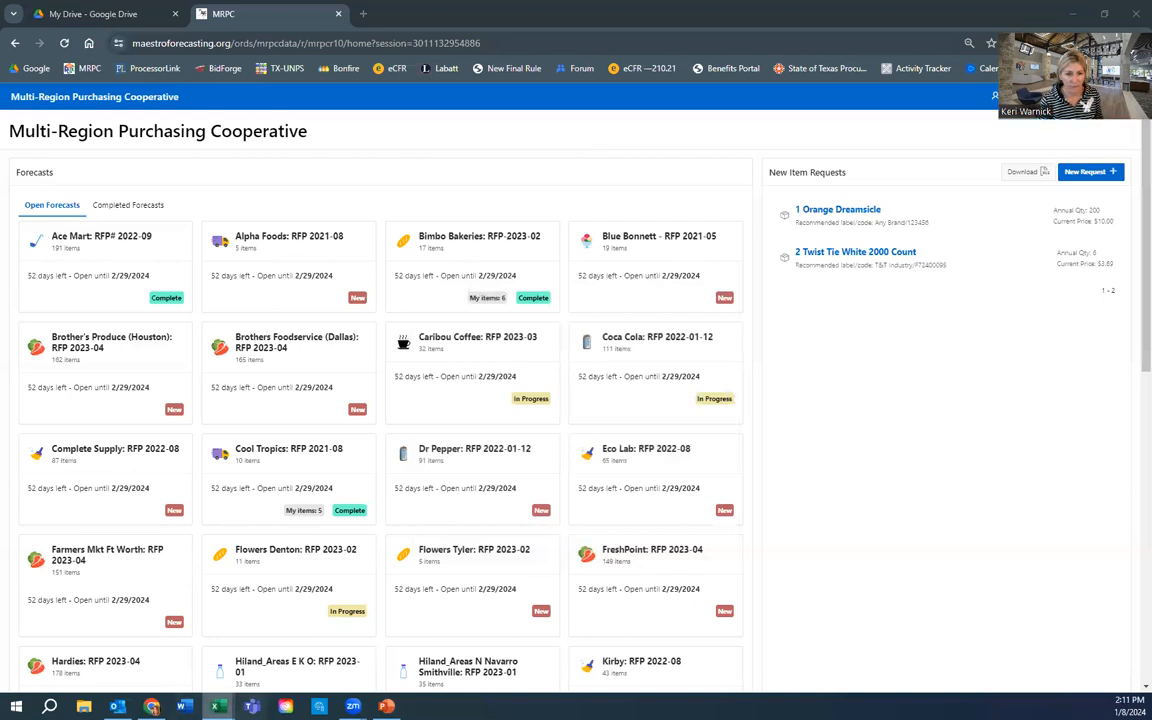
click(218, 706)
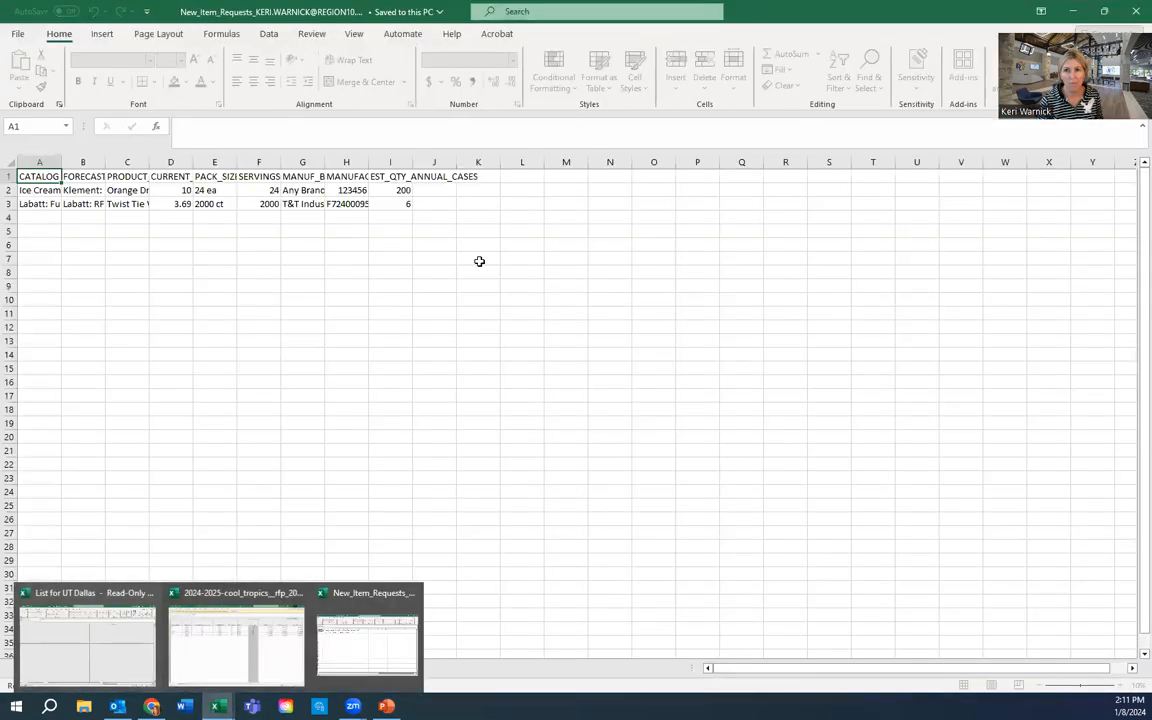
- Auto-fit columns A–G of the request export, then switch to the List for UT Dallas workbook
click(552, 256)
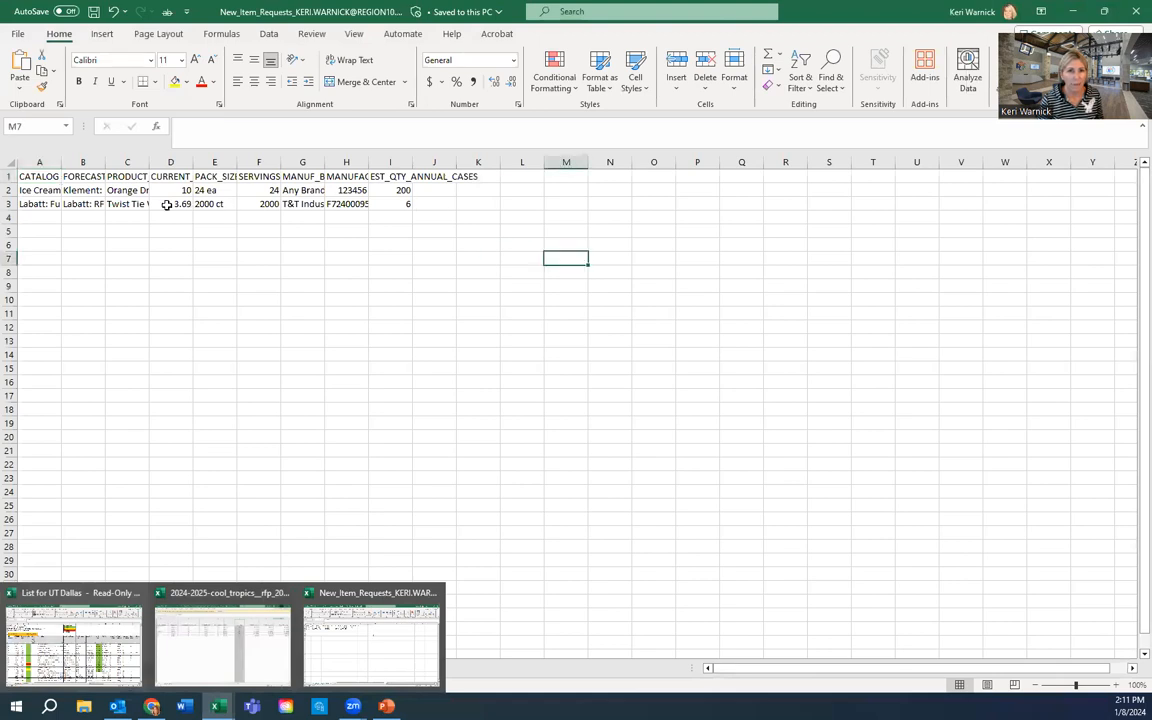
double_click(61, 158)
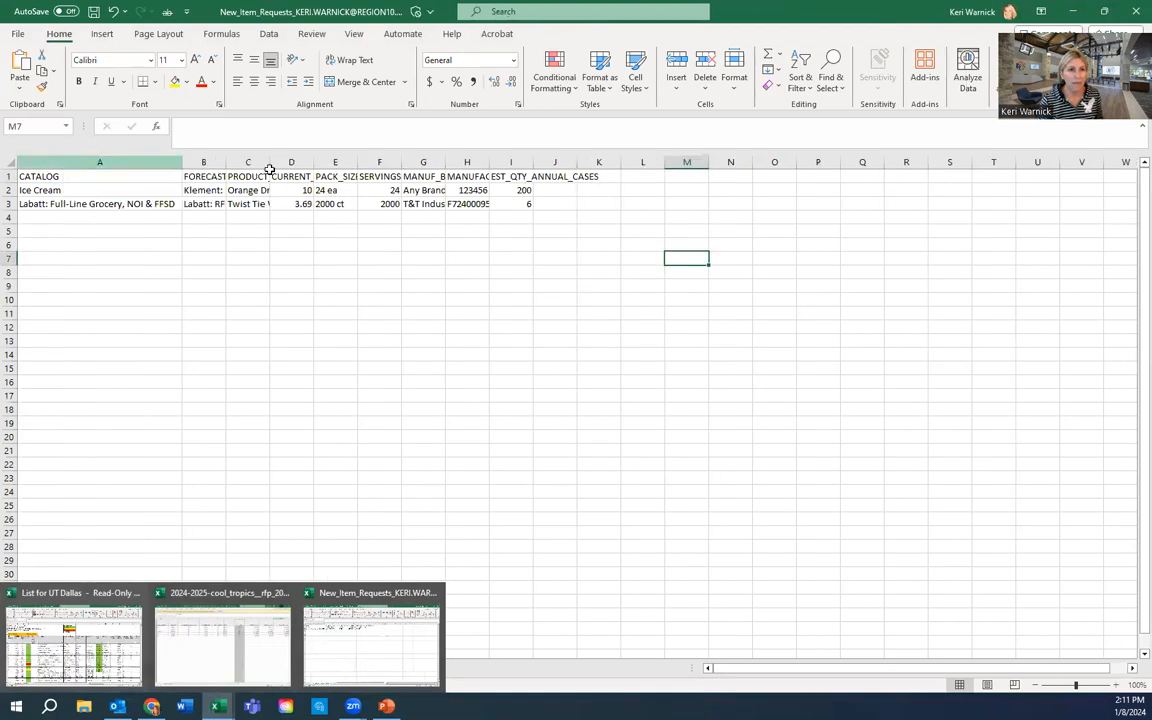
double_click(227, 158)
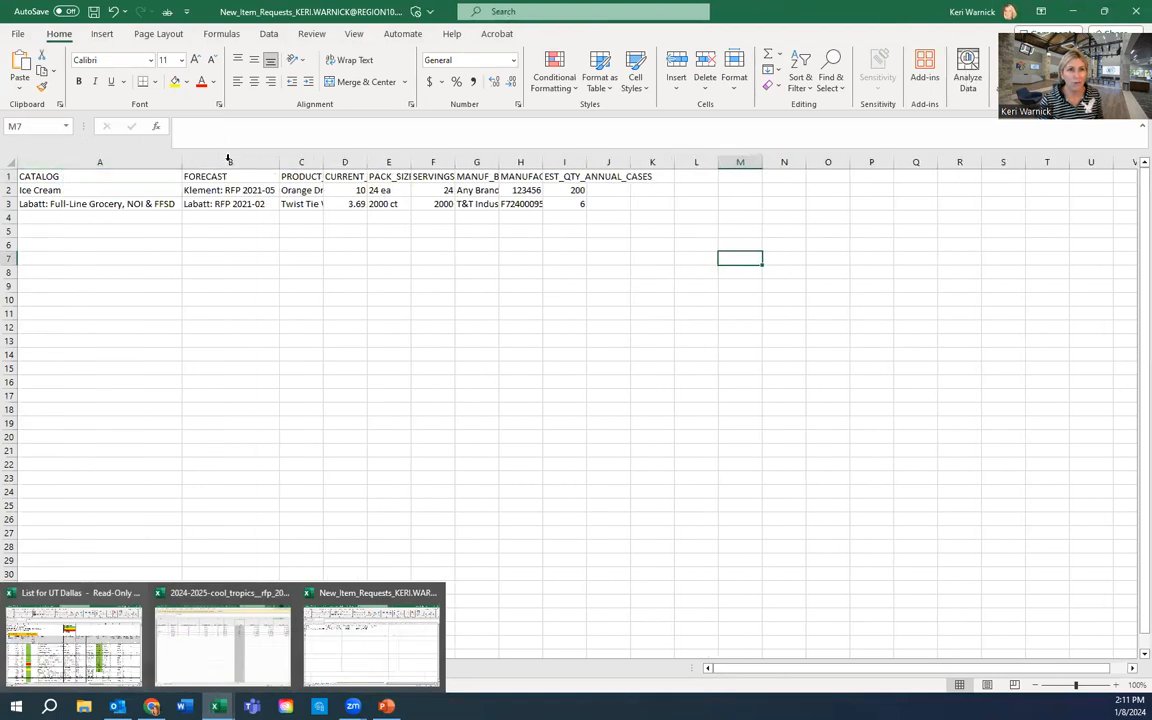
double_click(323, 160)
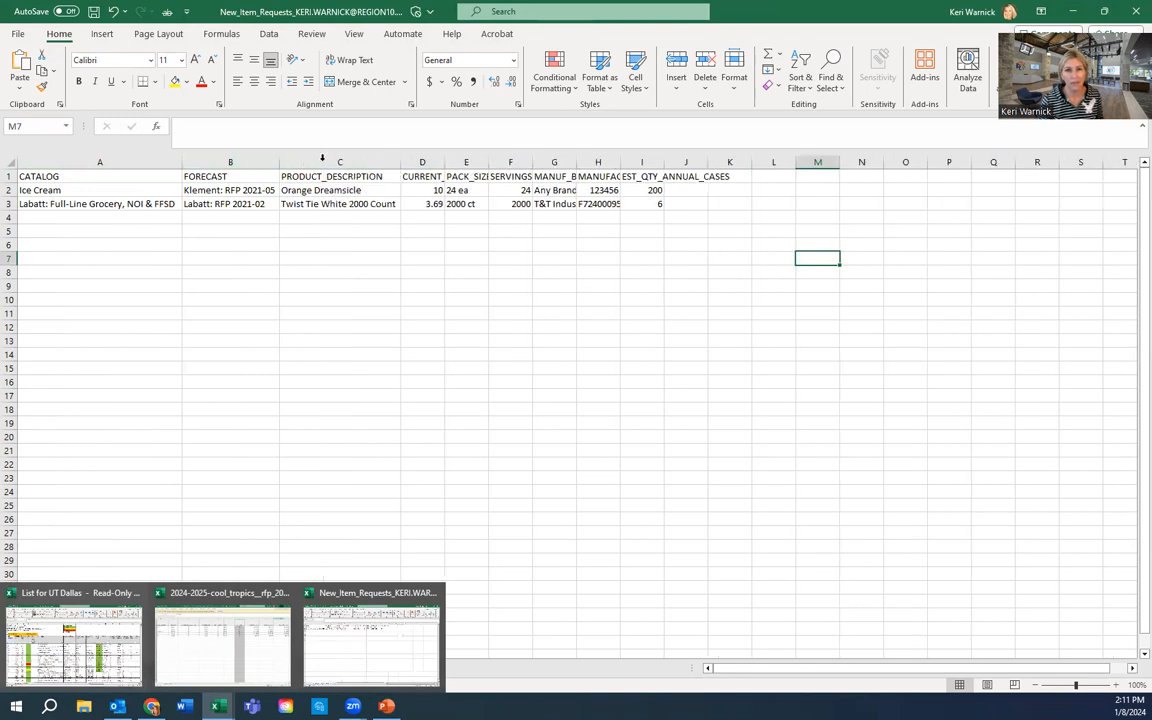
double_click(445, 160)
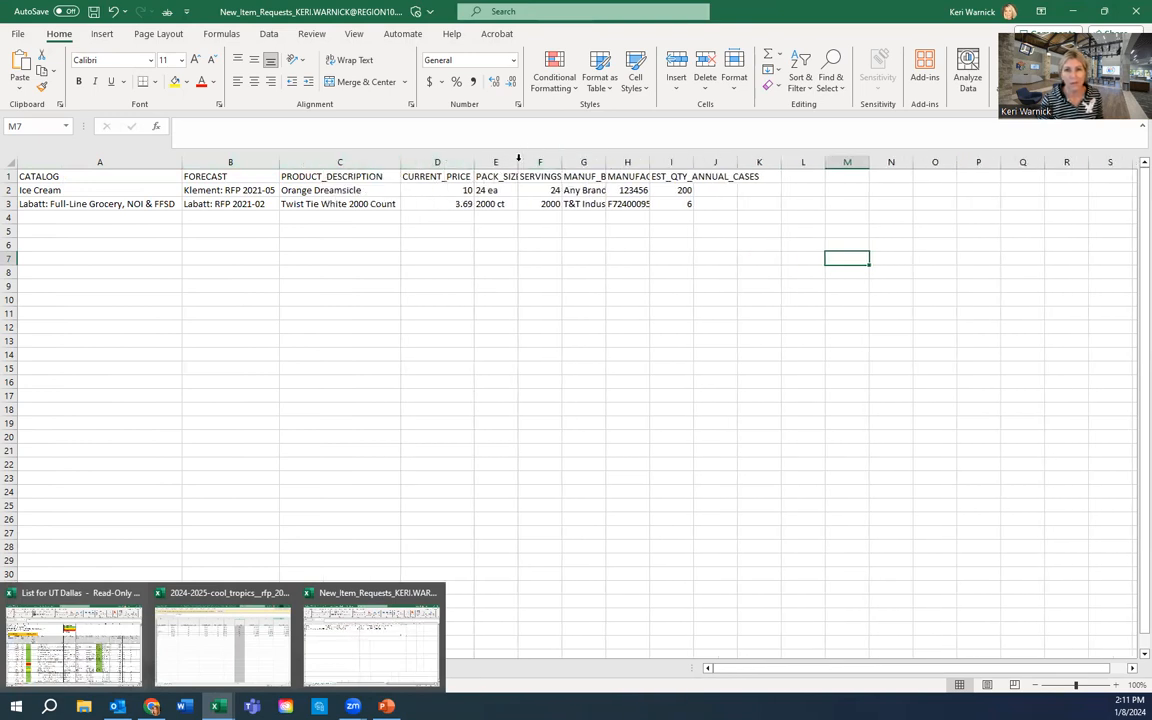
double_click(517, 160)
double_click(611, 160)
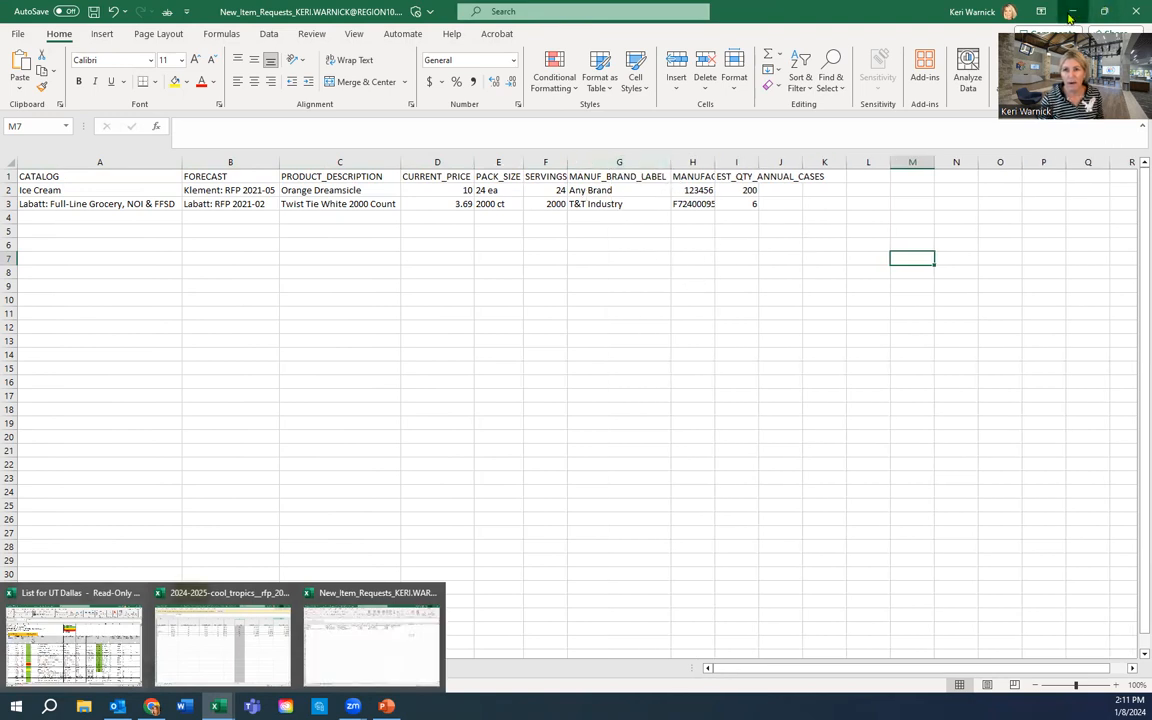
click(73, 640)
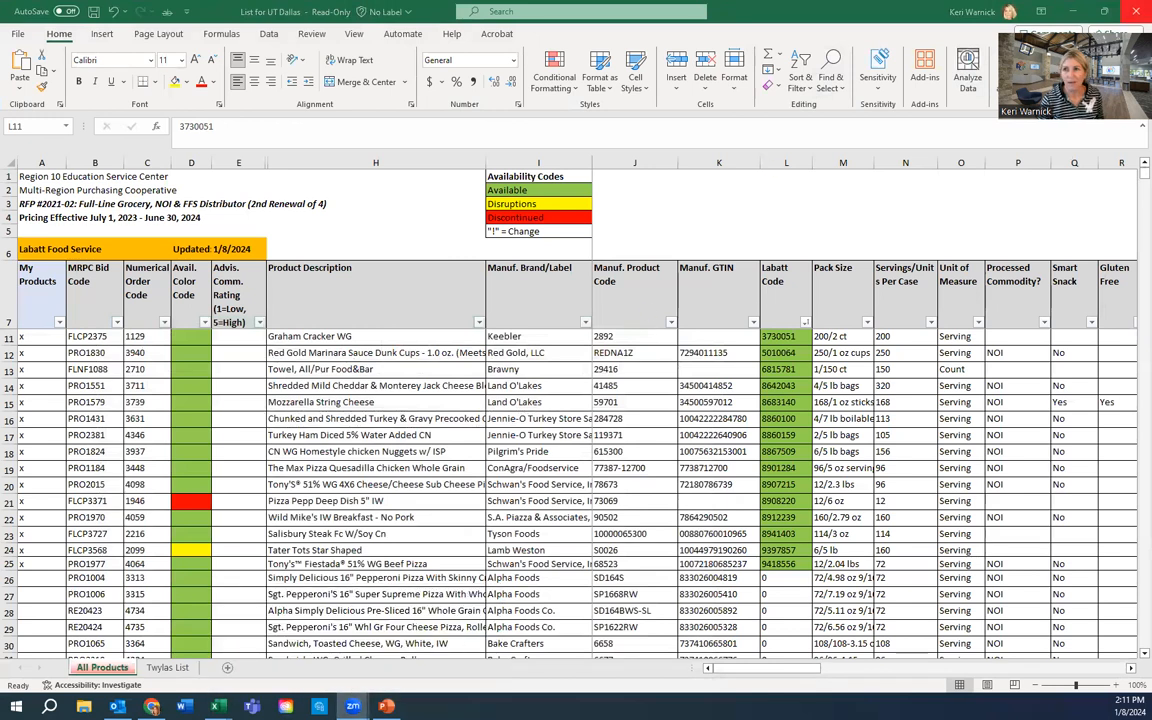
- Minimize Excel to bring the Maestro Forecasting dashboard back into view
click(1075, 12)
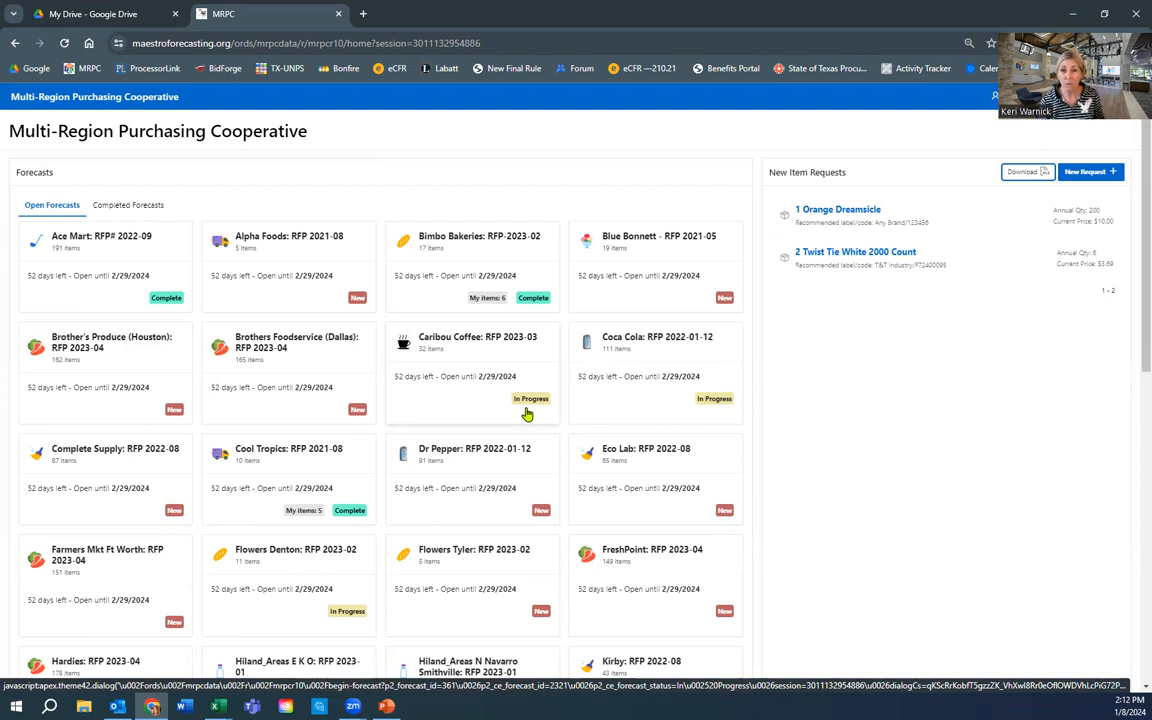
- Open the Bimbo Bakeries RFP-2023-02 card and re-open the completed forecast for editing
drag(478, 281, 507, 272)
click(505, 260)
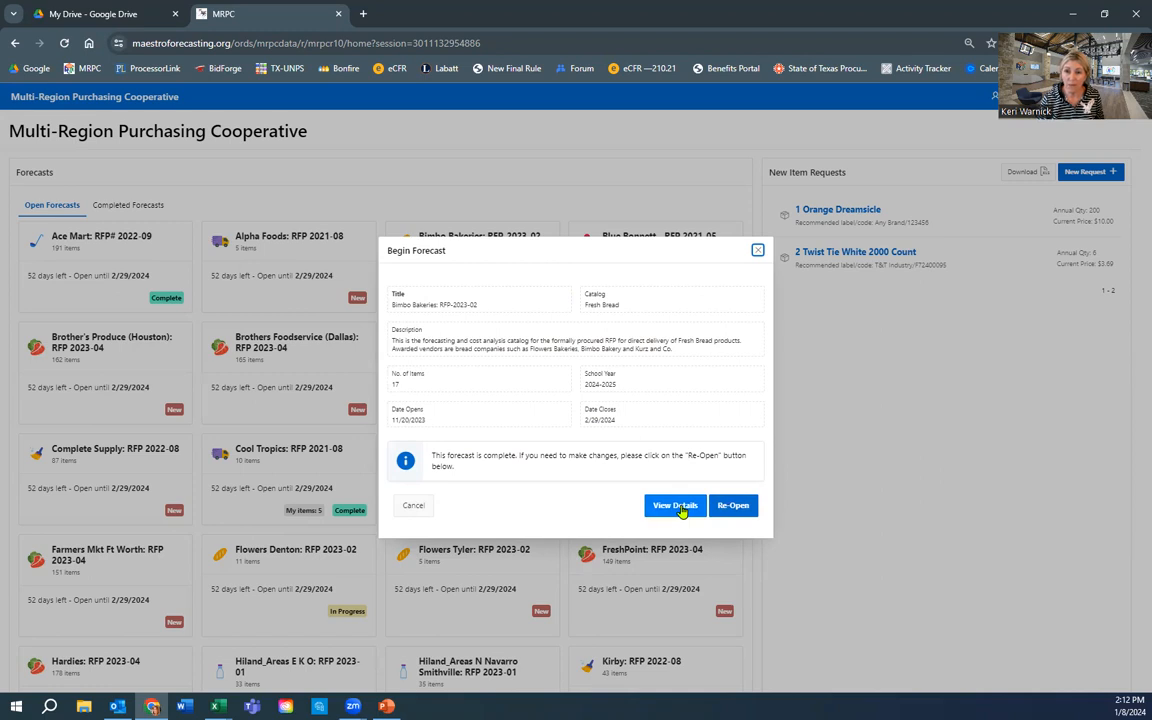
click(742, 507)
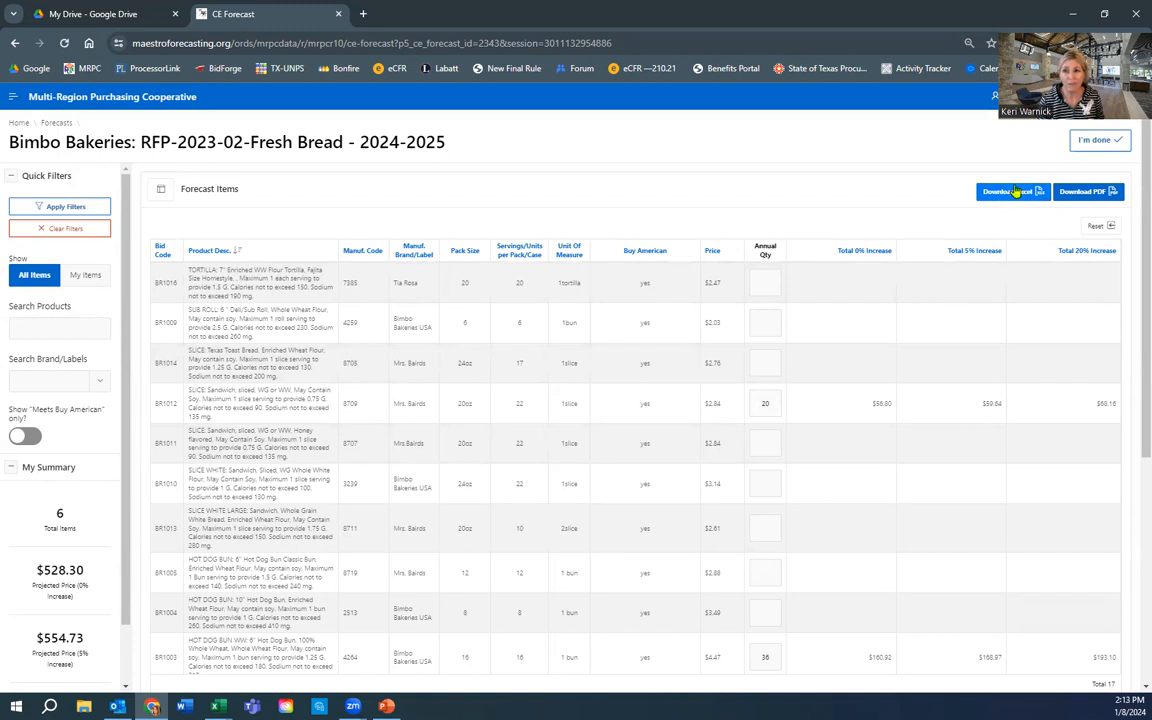
- Submit the Bimbo Bakeries Fresh Bread 2024-2025 forecast as ready for co-op review
click(1112, 140)
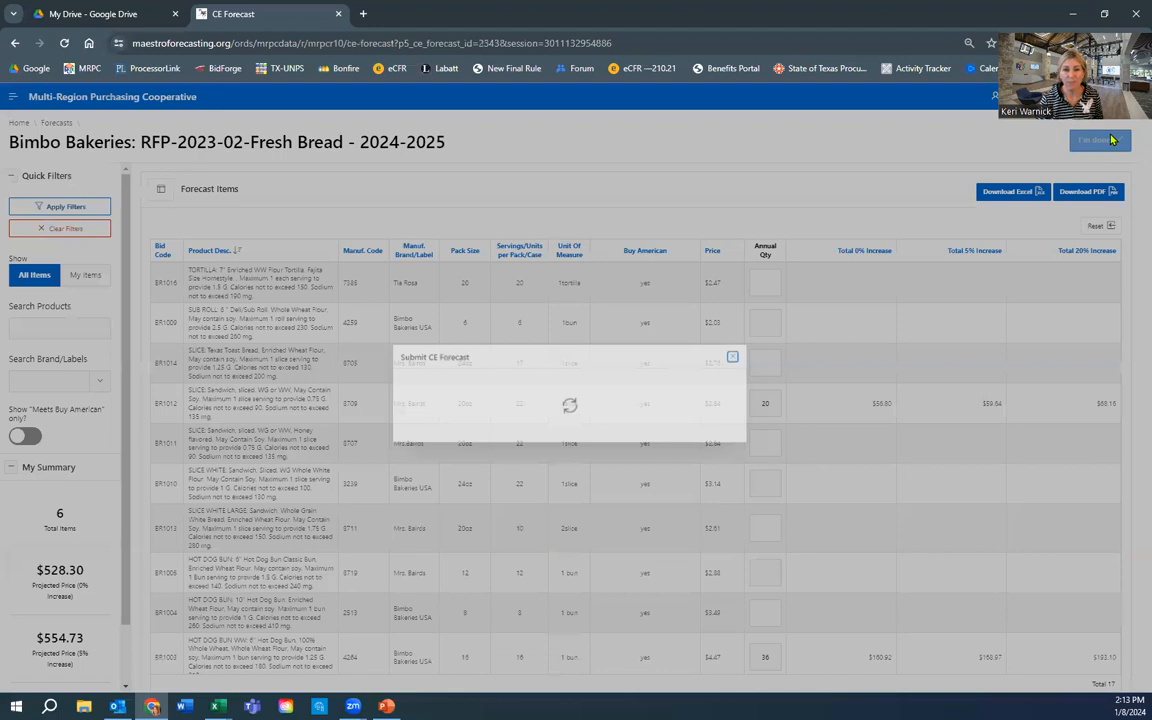
click(741, 407)
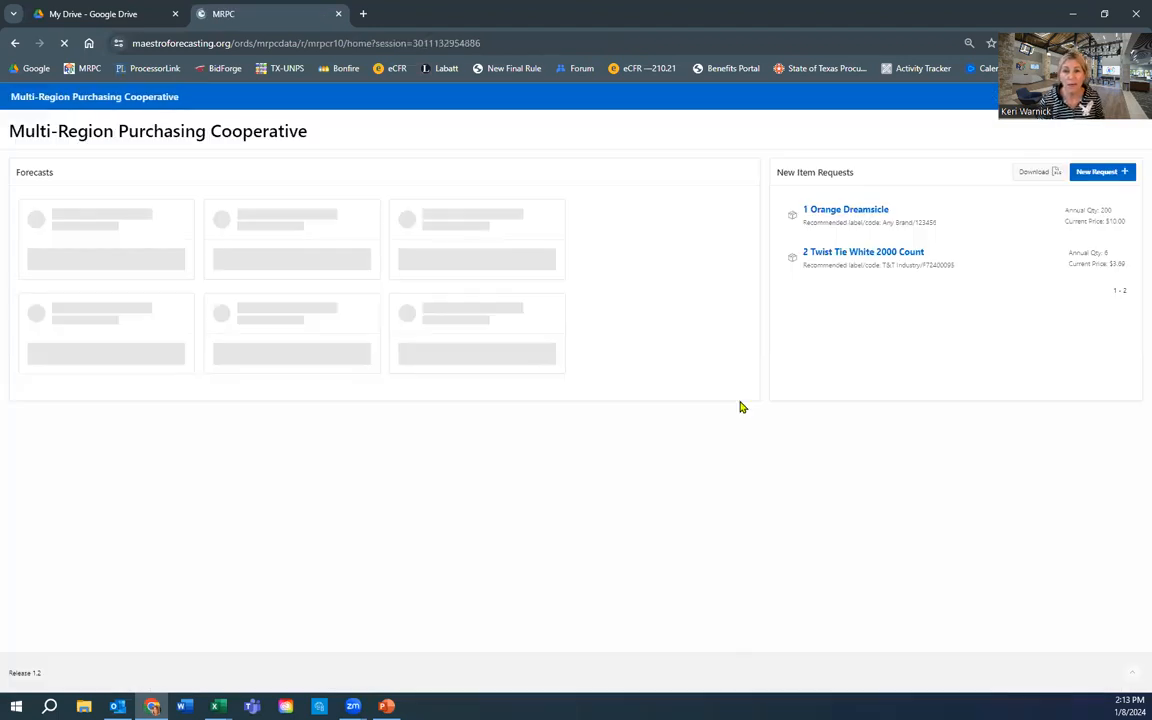